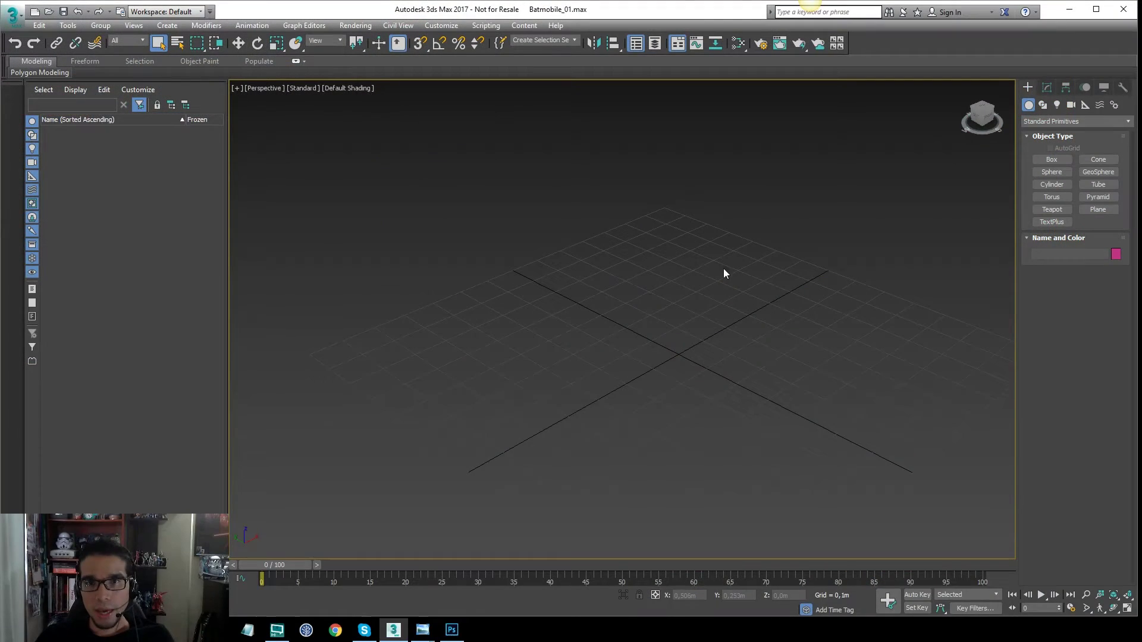
Draw a plane in the Front view and zero its X, Y and Z position at the world origin
key(f)
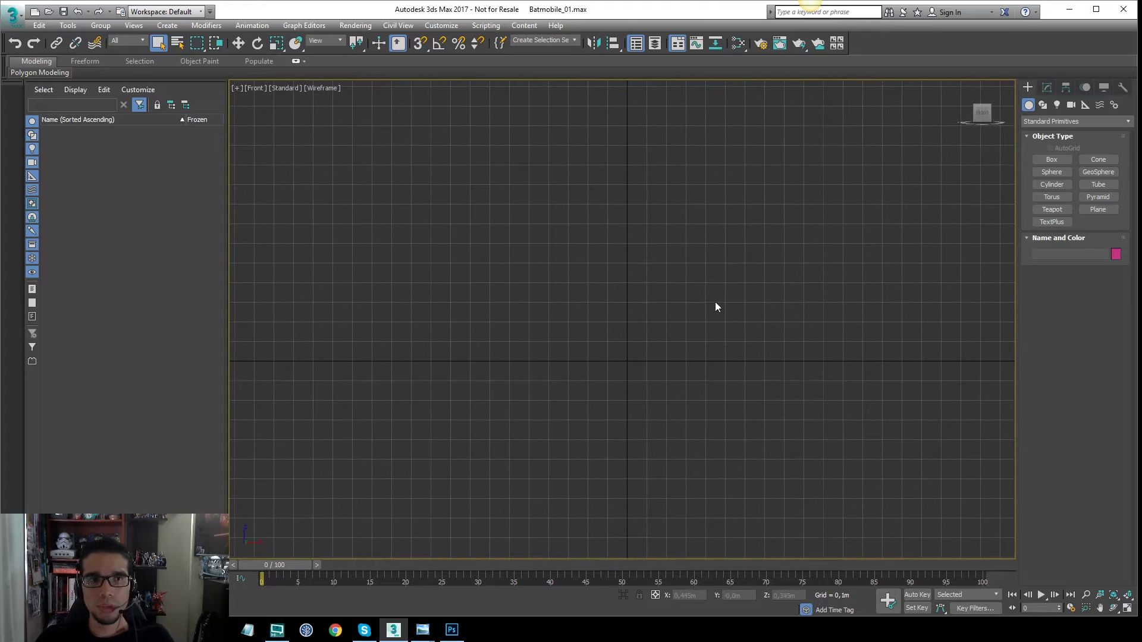
click(1098, 209)
drag(494, 166, 858, 420)
key(w)
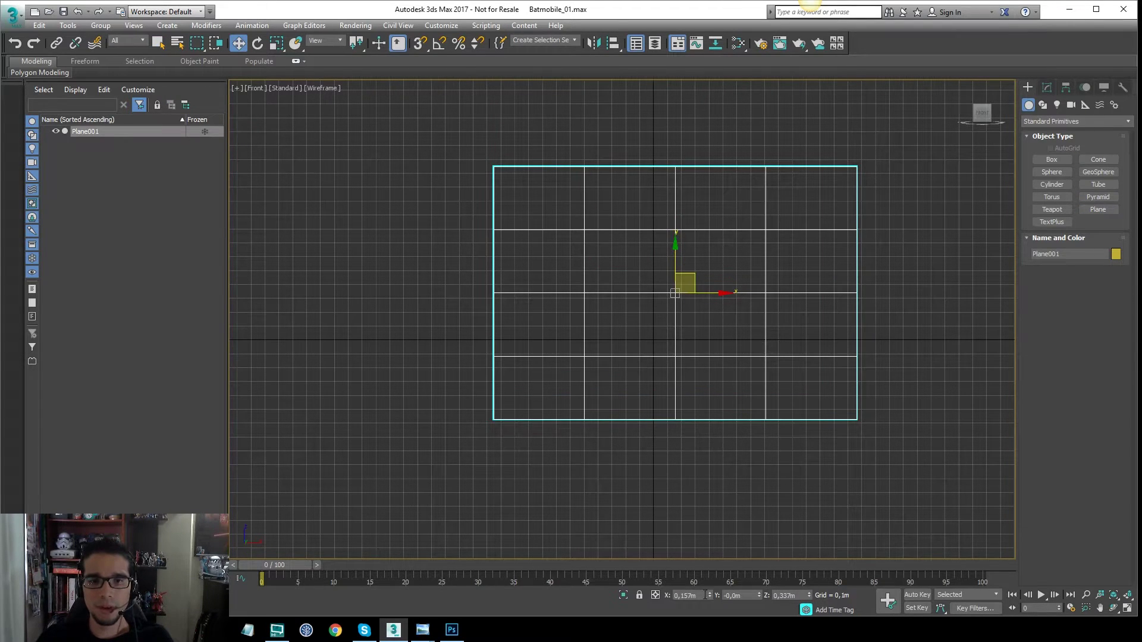
right_click(709, 594)
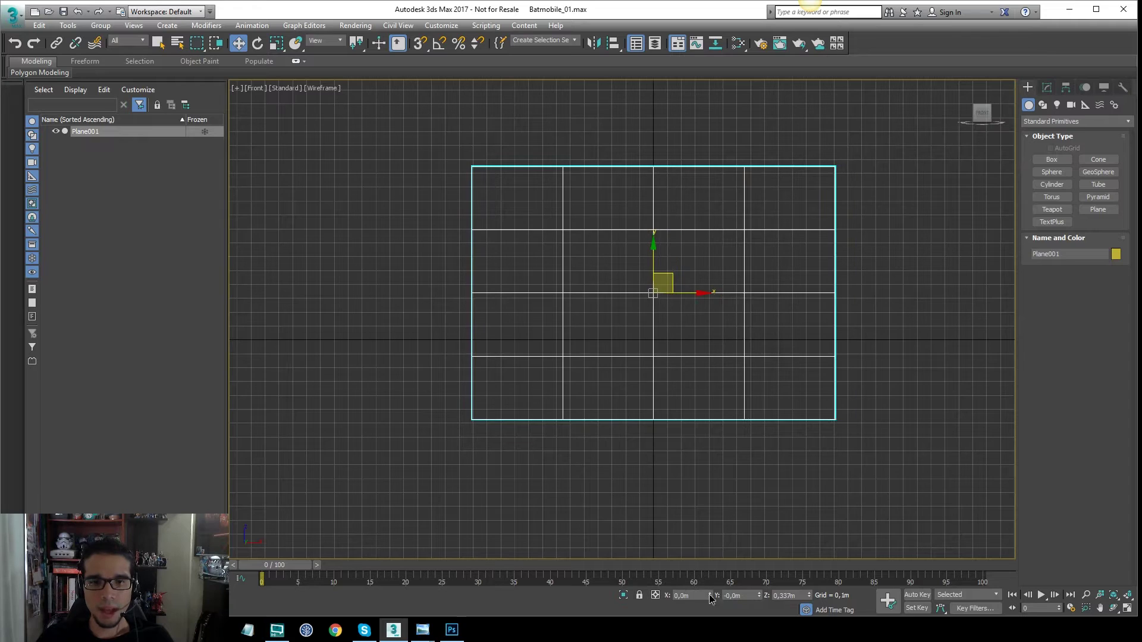
right_click(759, 595)
right_click(810, 597)
Show the plane framed in Perspective view with shaded display and edged faces
key(p)
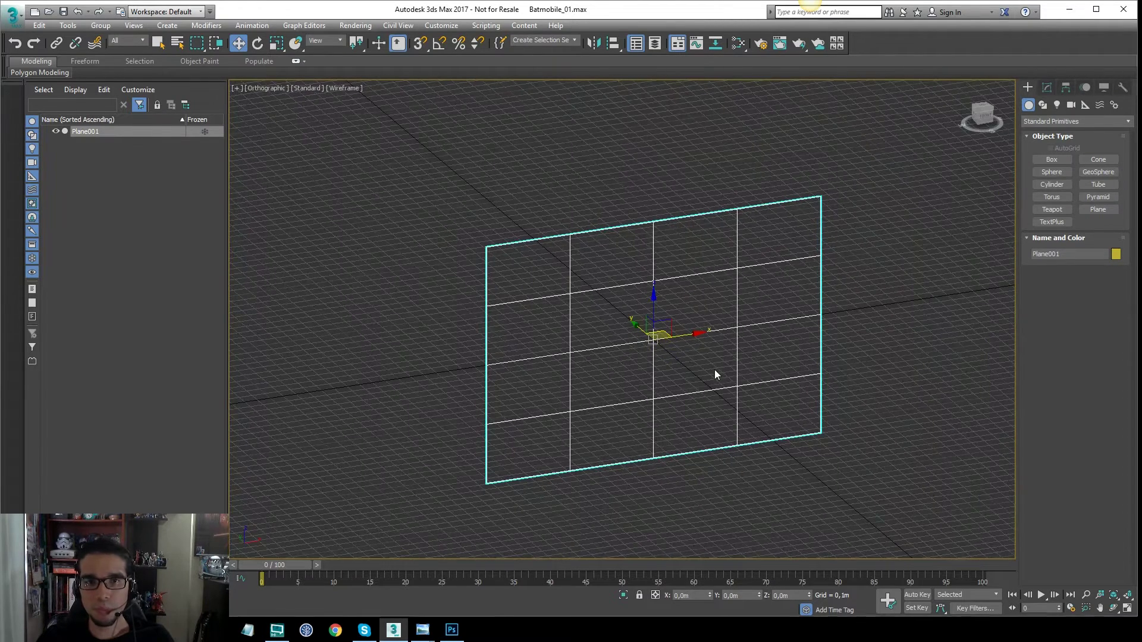
key(F3)
key(z)
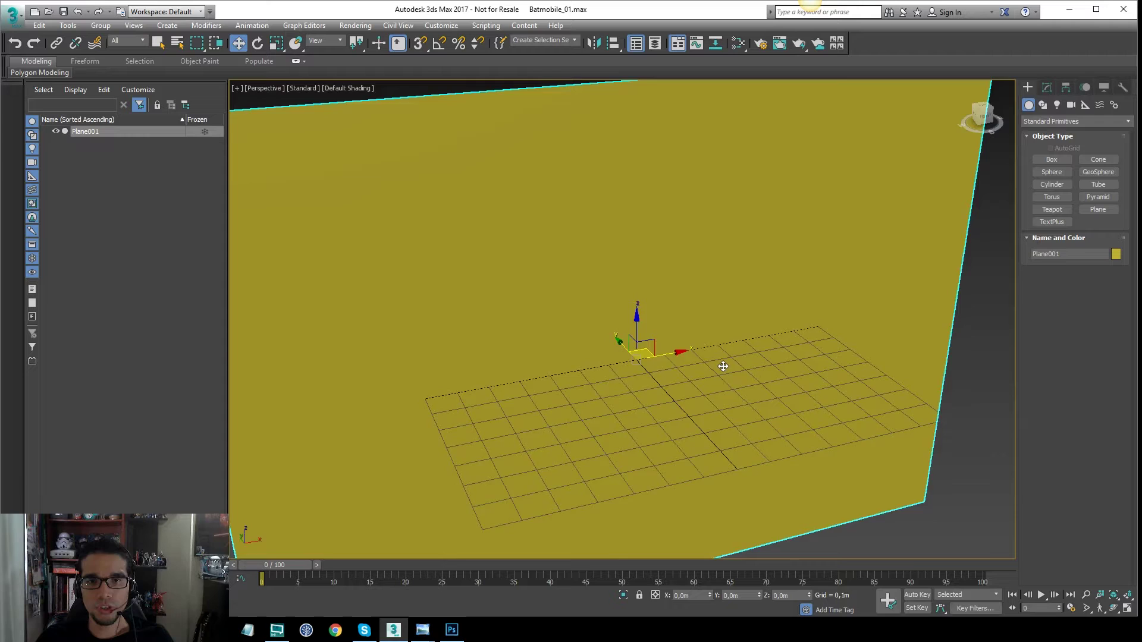
key(F3)
key(F3)
key(F4)
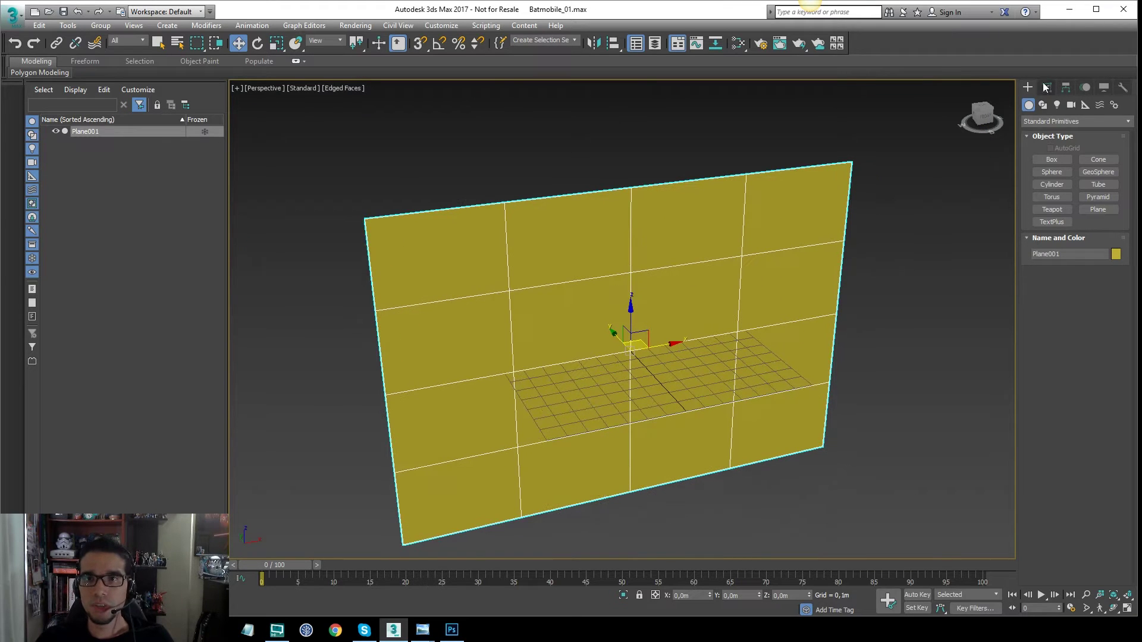
Reduce the plane to a single segment and bring up the Slate Material Editor beside the viewport
click(1046, 87)
right_click(1112, 294)
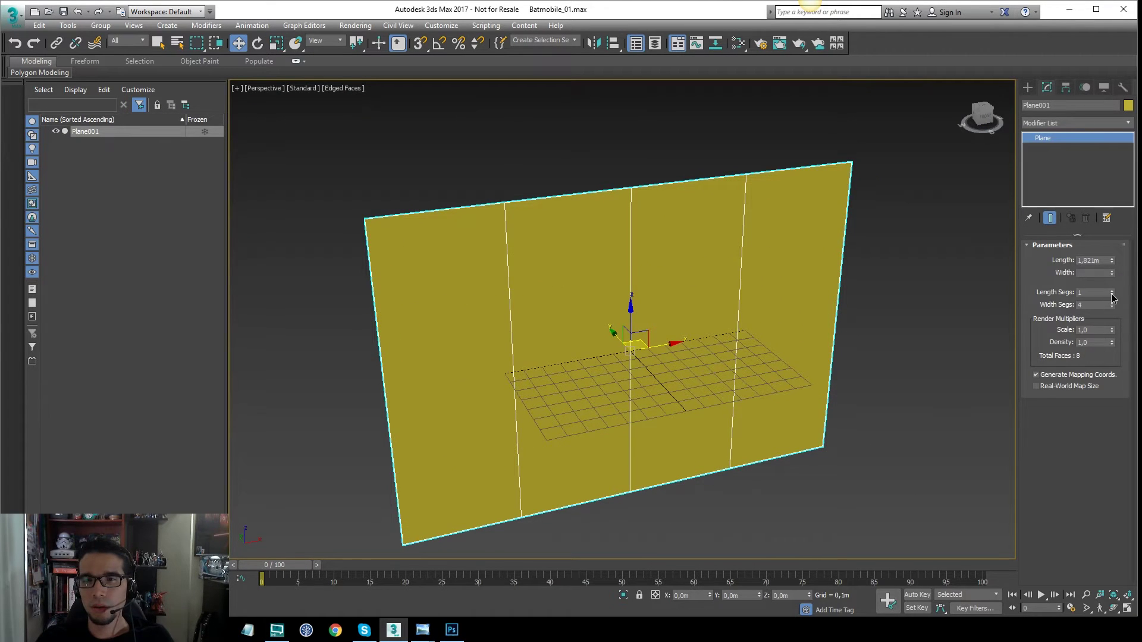
scroll(656, 327, down, 3)
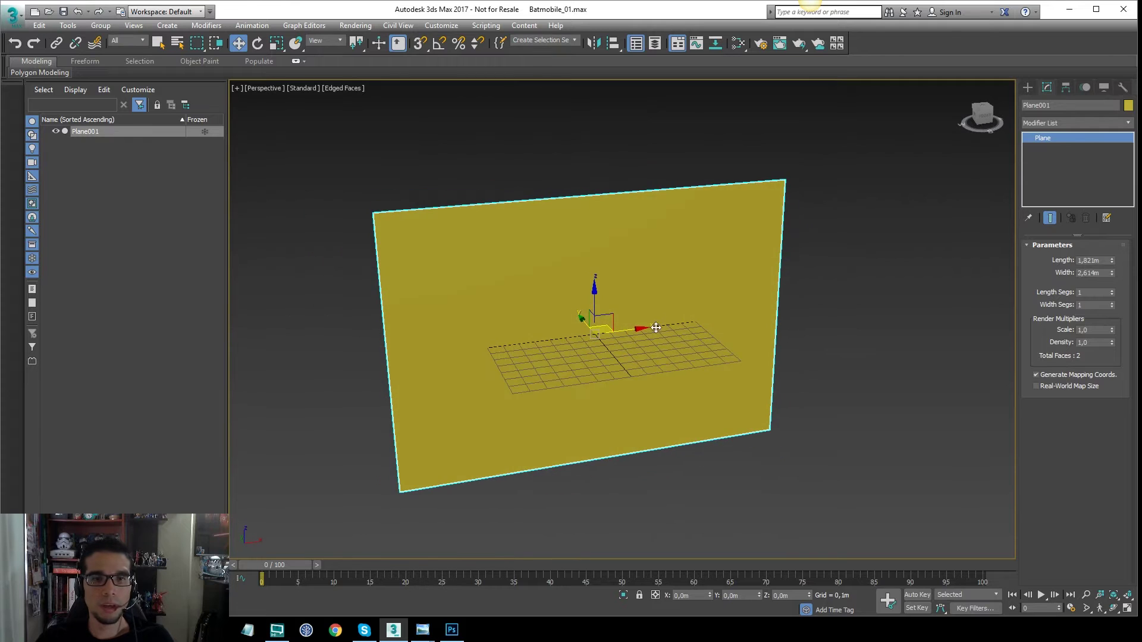
middle_drag(683, 308, 674, 318)
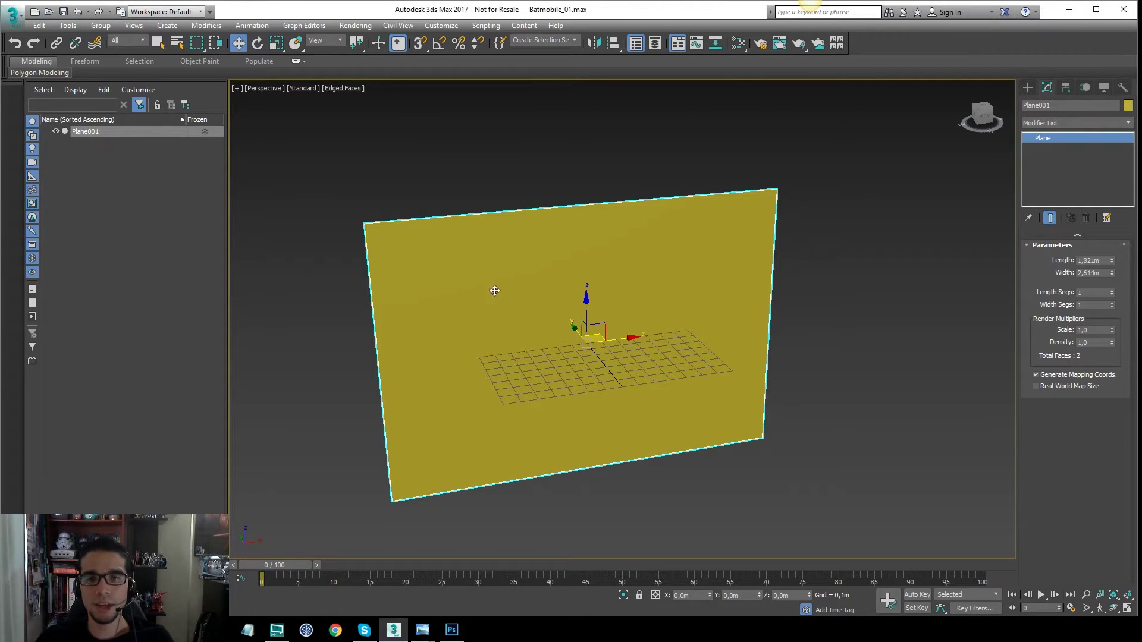
middle_drag(494, 291, 488, 284)
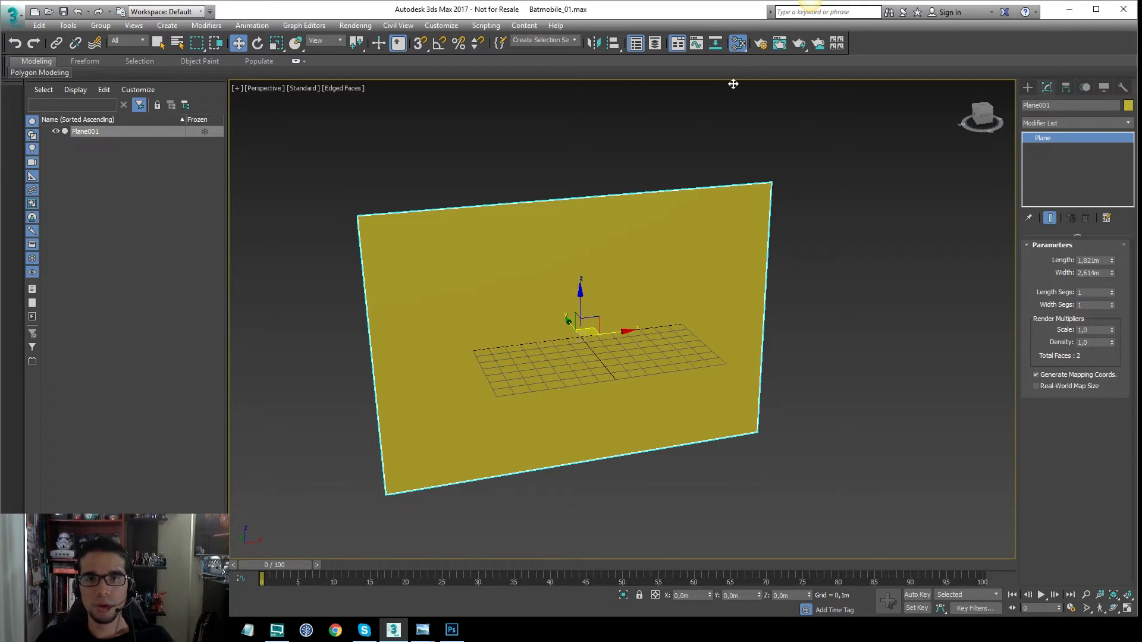
key(m)
drag(1012, 121, 636, 132)
Add a Maps > General > Bitmap node in the Slate Material Editor's View1
right_click(677, 270)
mouse_move(705, 291)
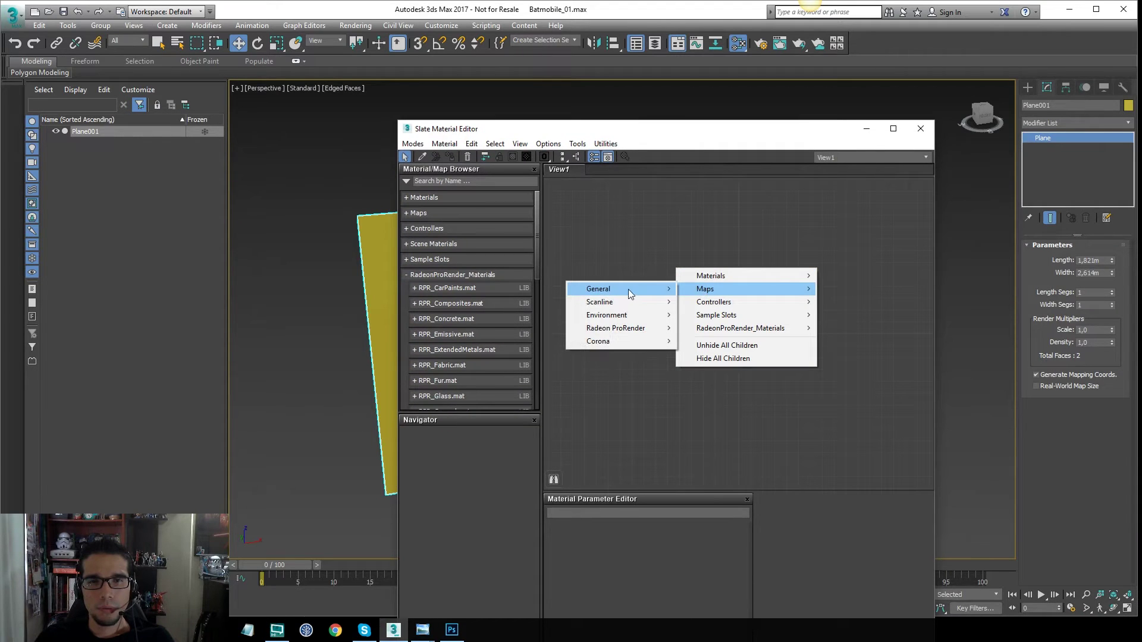
mouse_move(628, 290)
click(523, 158)
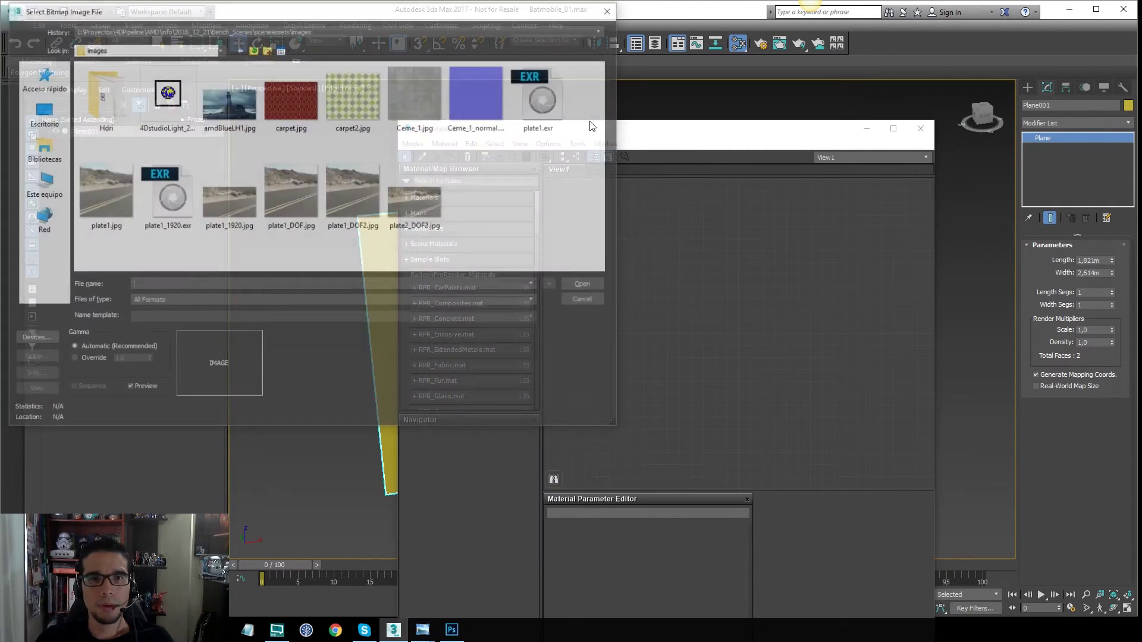
Browse to References\Batmobile and load Version3_side_v2.png into the Bitmap node
click(176, 29)
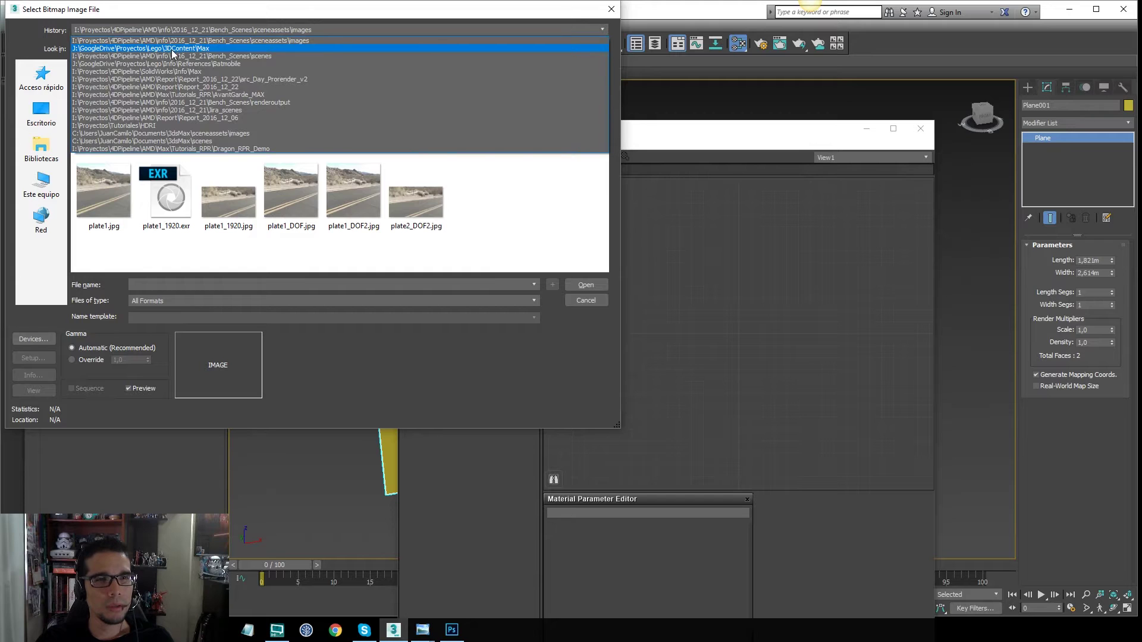
click(174, 50)
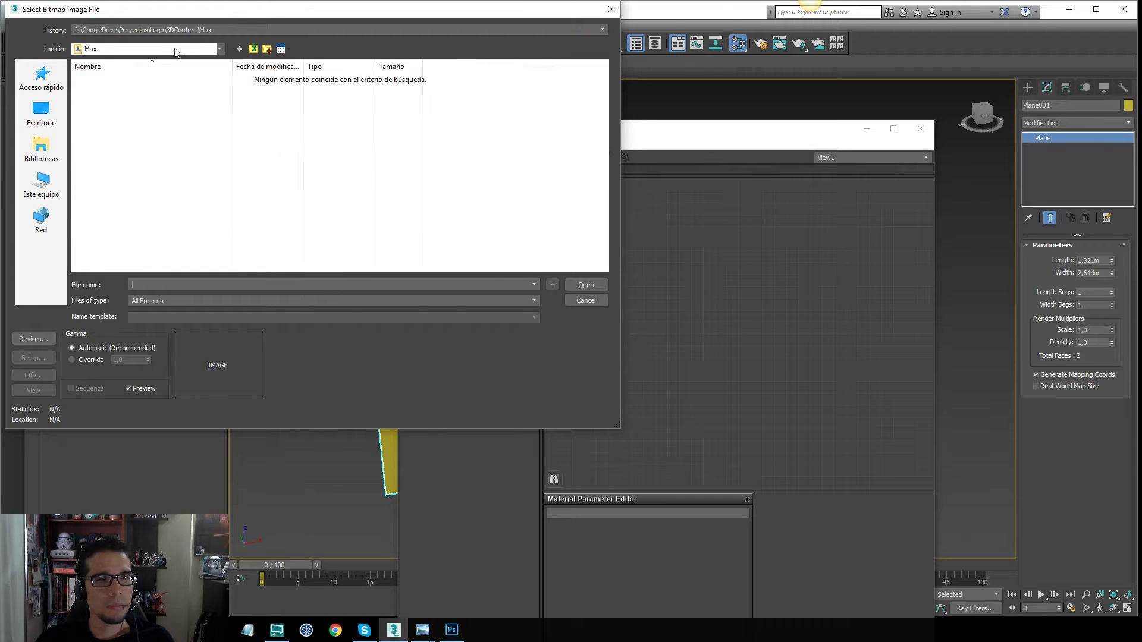
click(253, 50)
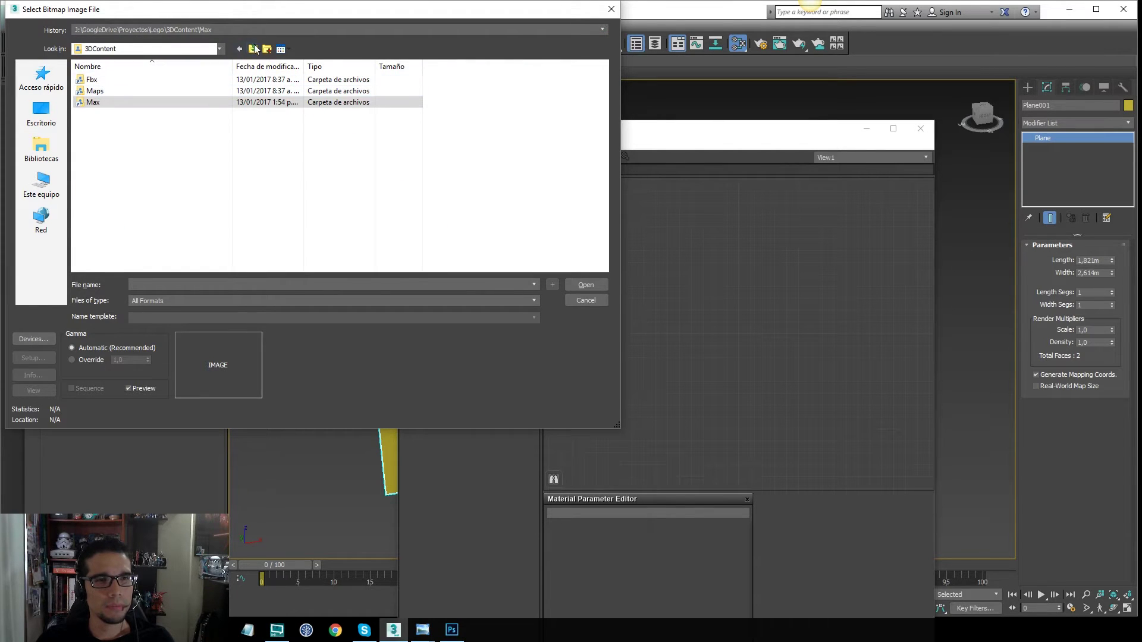
click(254, 50)
double_click(101, 90)
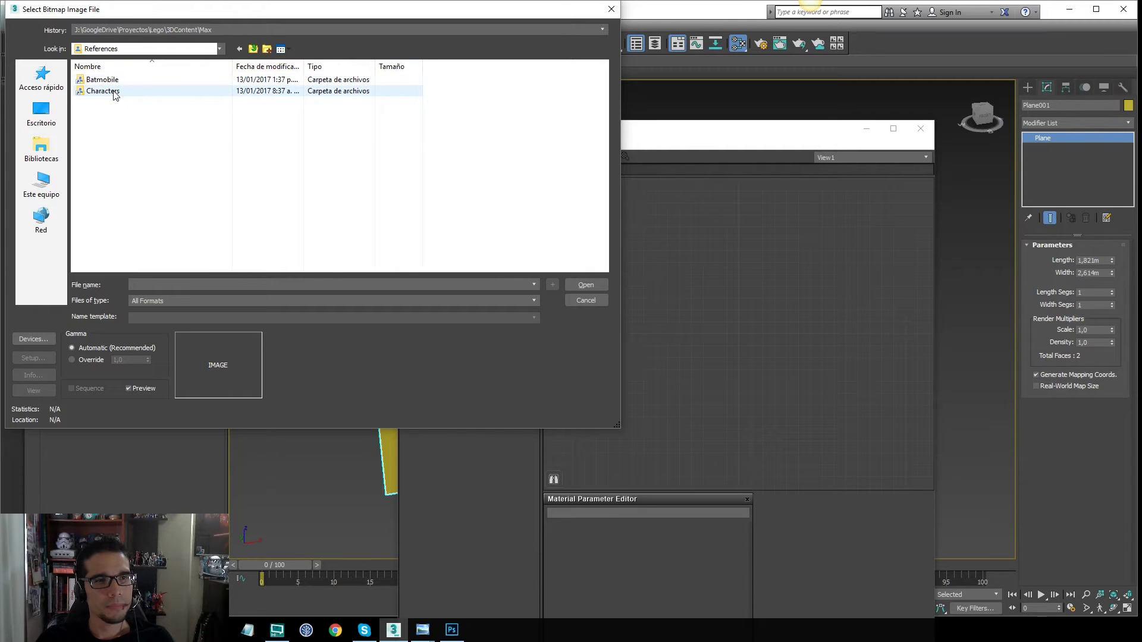
double_click(101, 80)
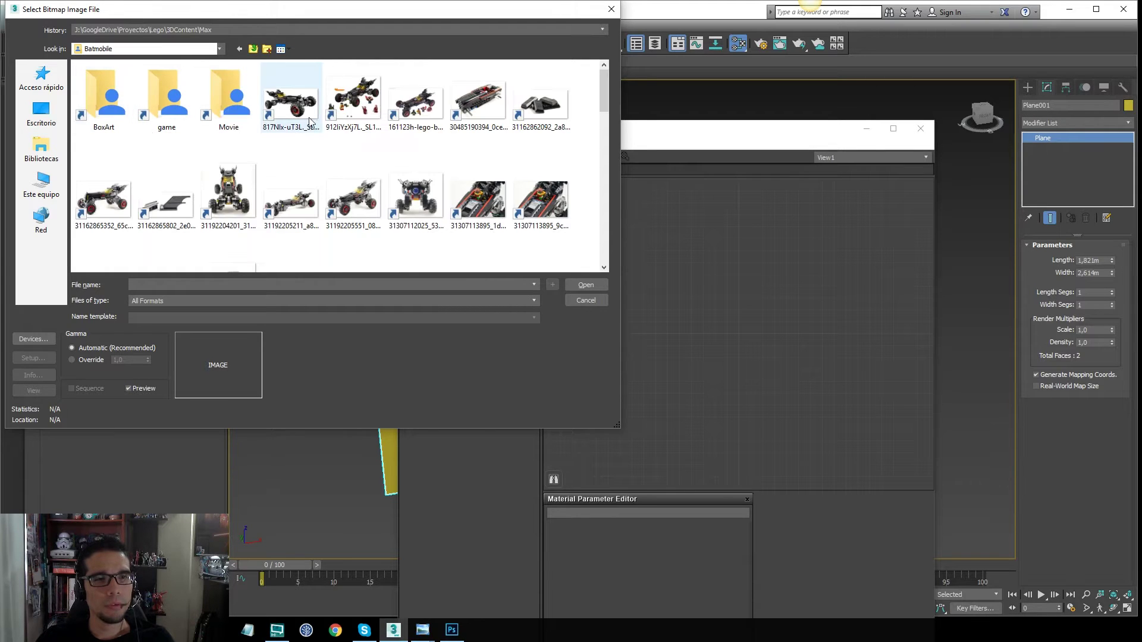
drag(605, 107, 603, 266)
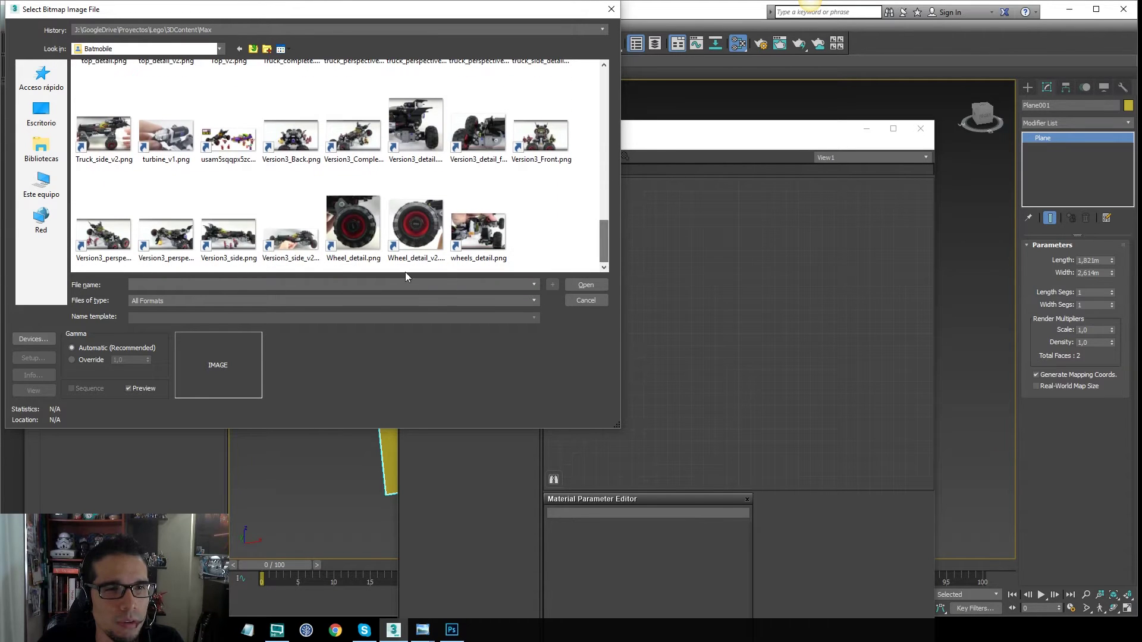
click(307, 255)
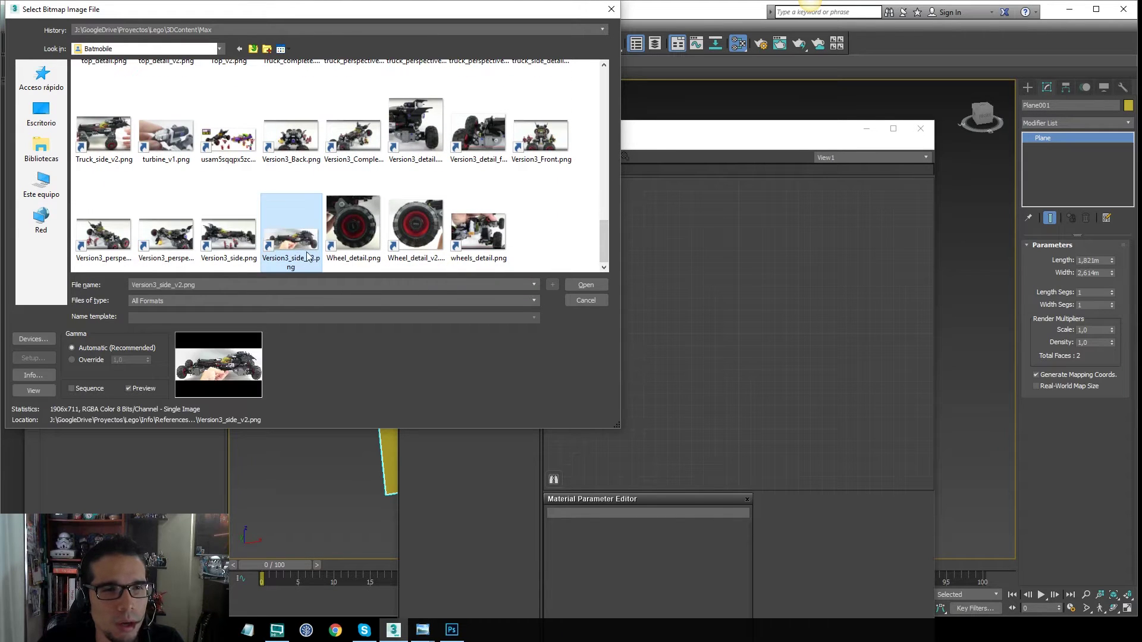
click(34, 390)
drag(993, 434, 498, 111)
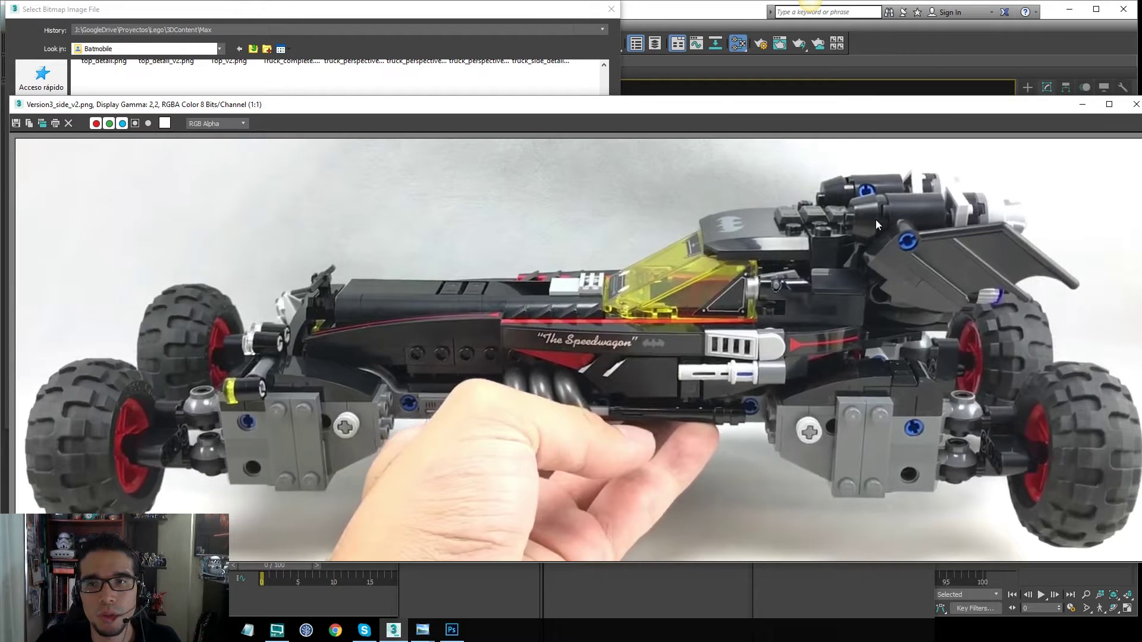
click(1083, 106)
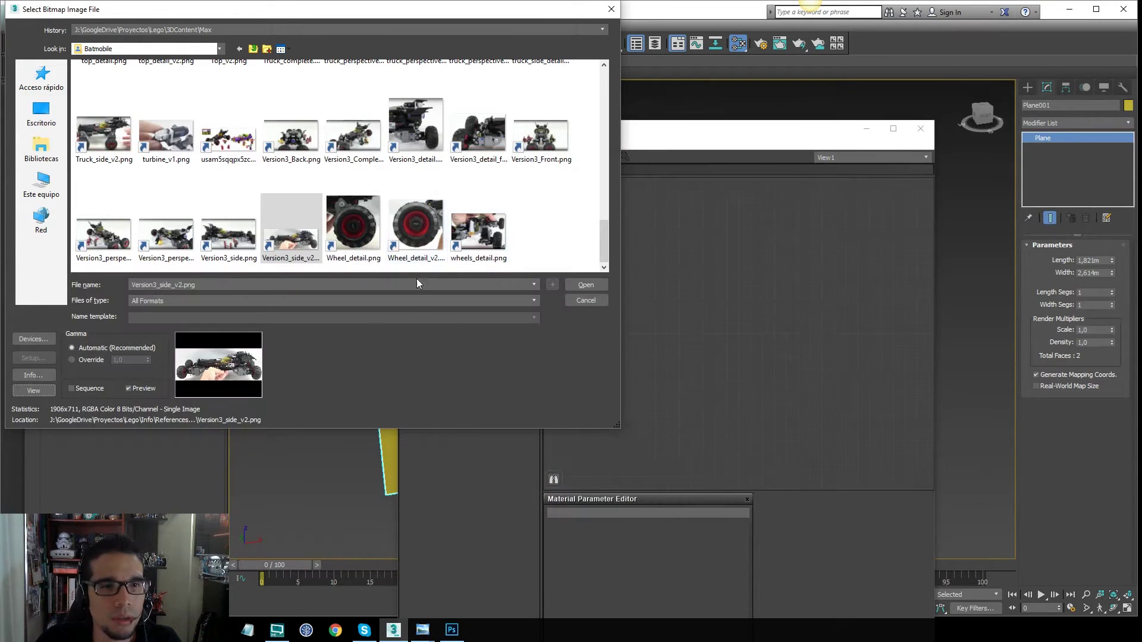
click(597, 287)
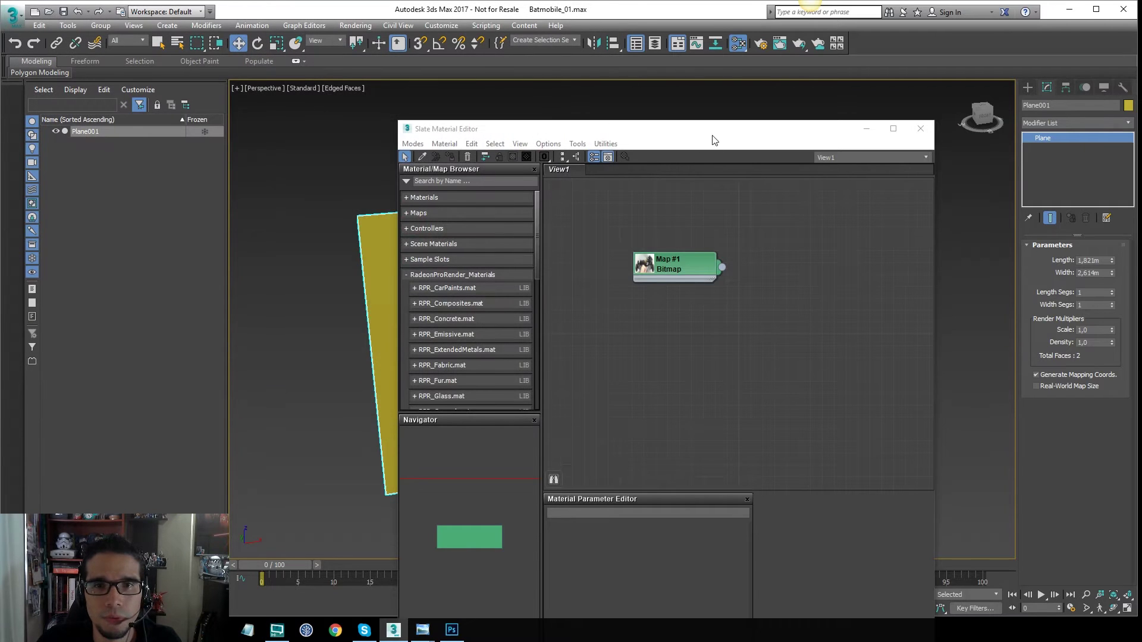
Add a Standard material and wire the Bitmap into its diffuse colour
drag(714, 140, 379, 194)
right_click(467, 316)
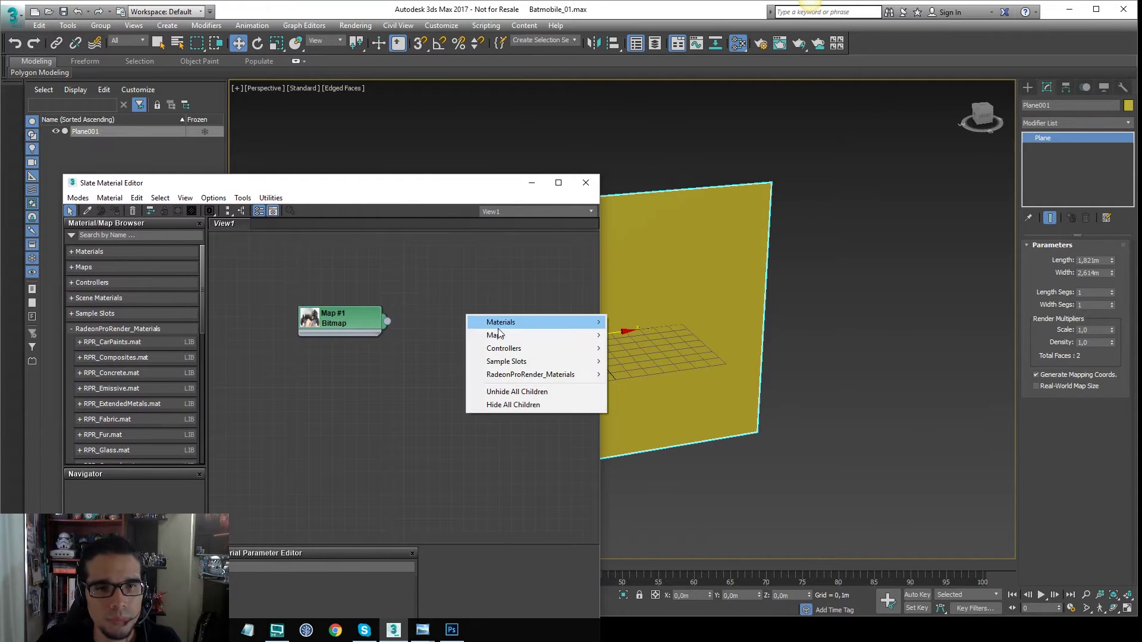
mouse_move(510, 320)
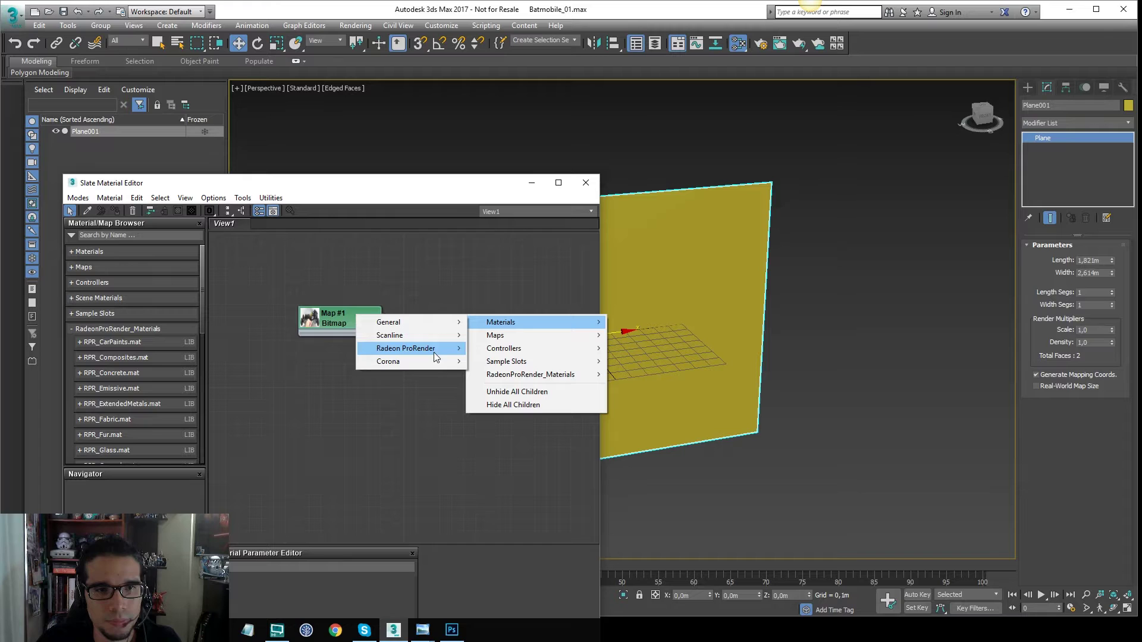
mouse_move(437, 326)
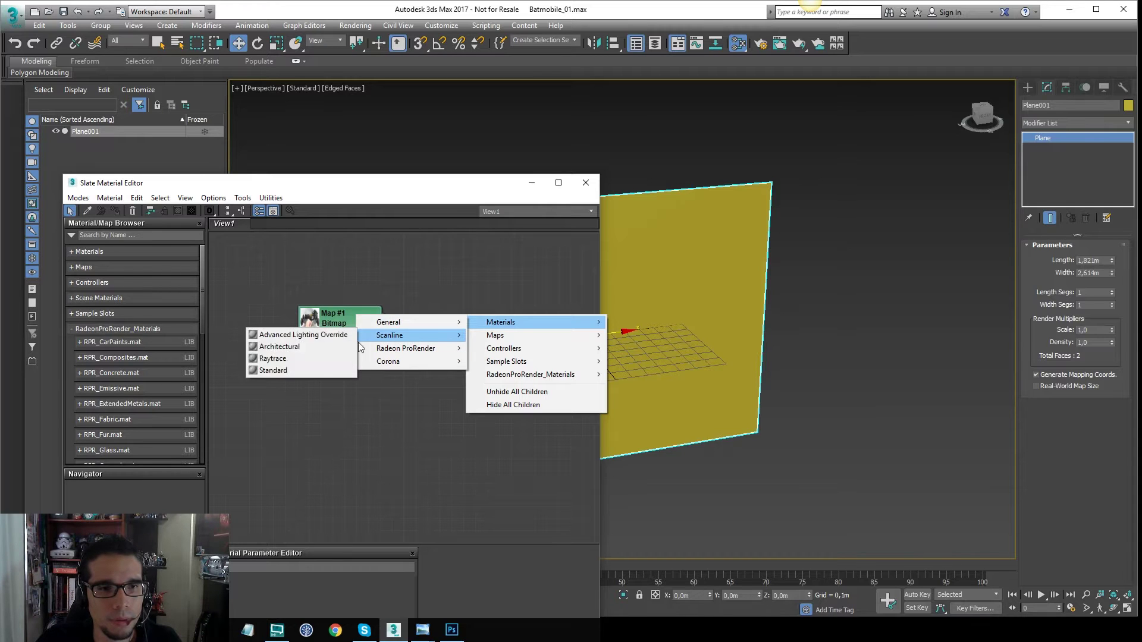
click(309, 369)
drag(388, 321, 427, 338)
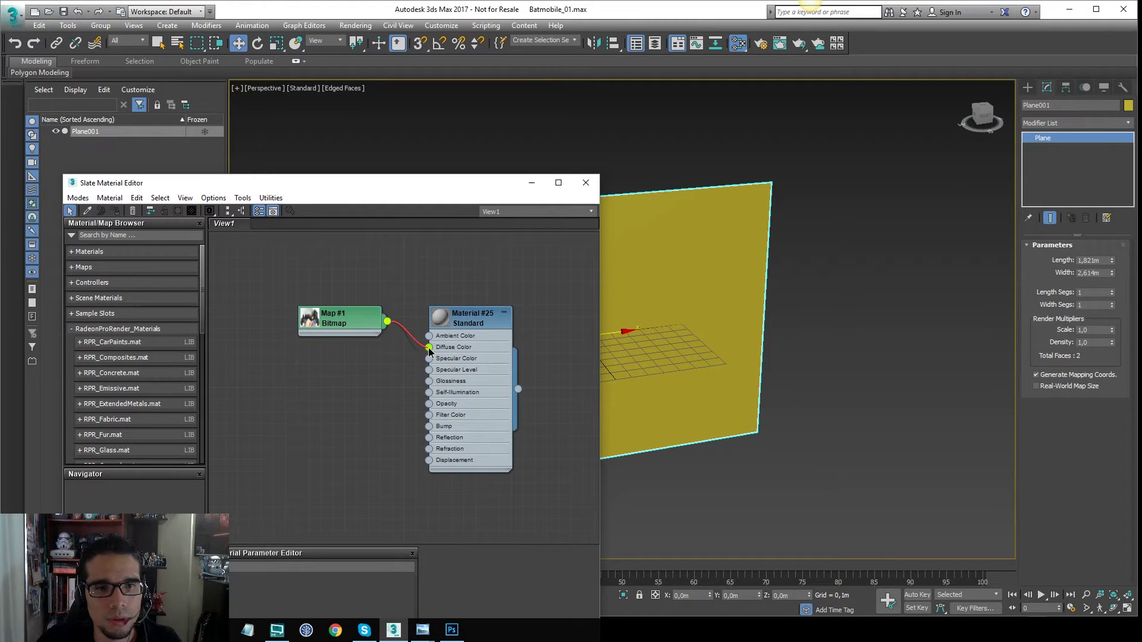
Assign Material #25 to the plane and show its shaded material in the viewport
click(470, 318)
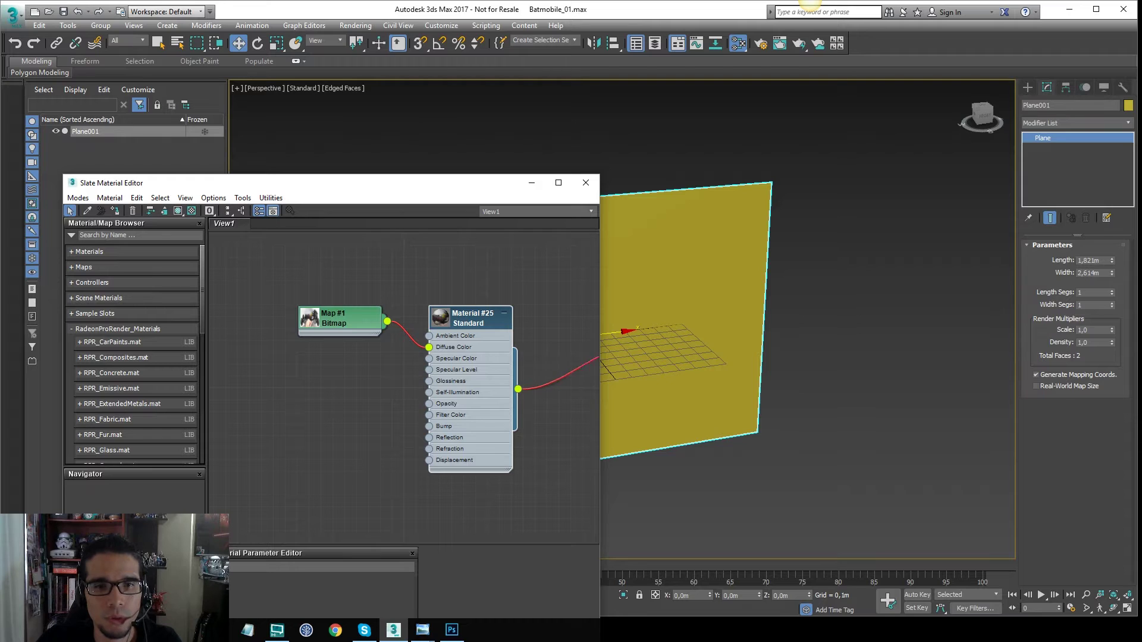
drag(631, 345, 708, 333)
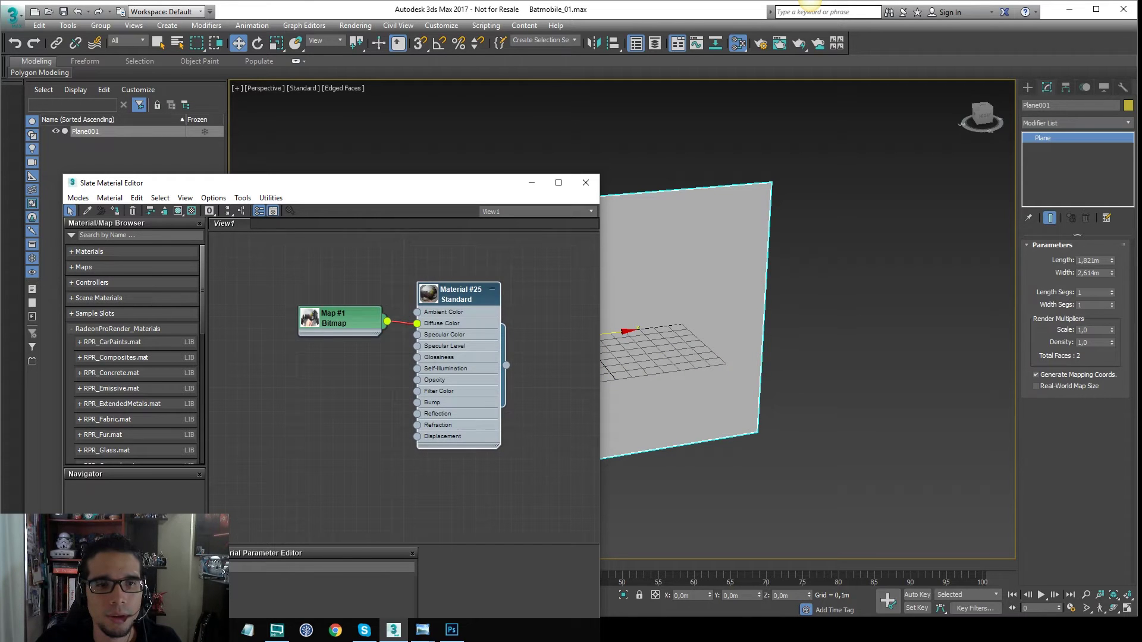
drag(339, 321, 304, 333)
drag(458, 313, 422, 302)
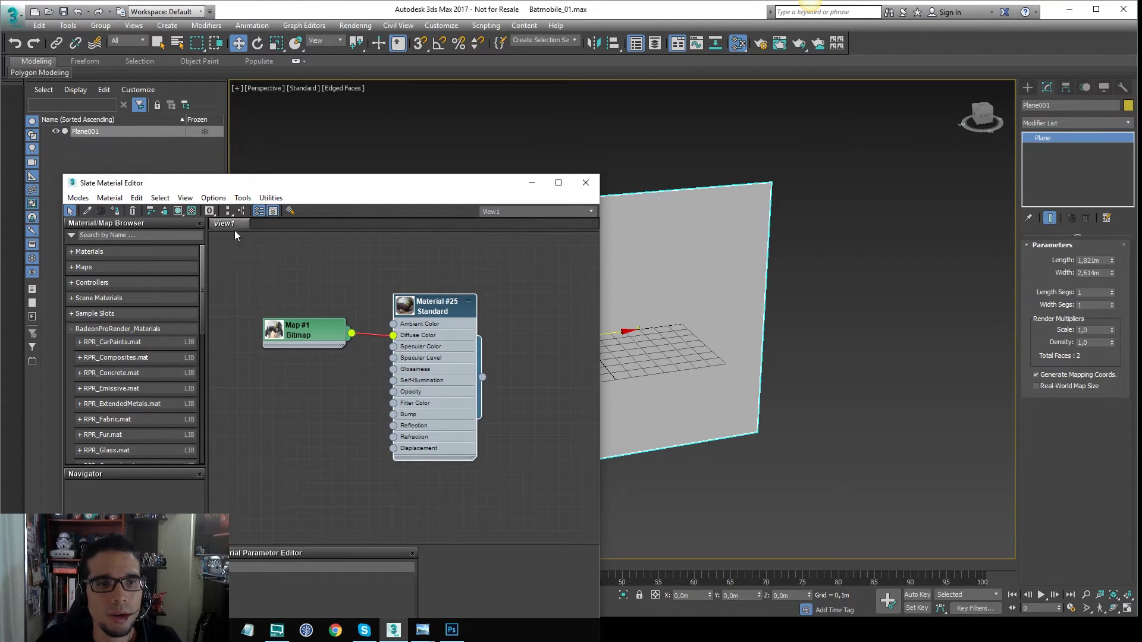
click(178, 211)
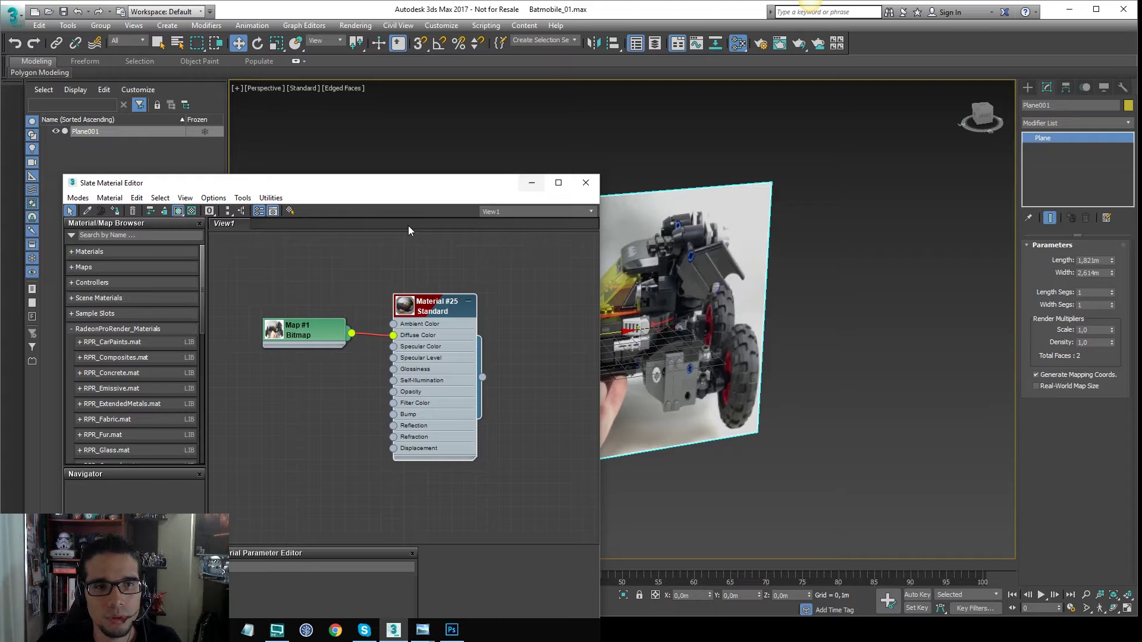
Minimize the material editor and set the plane's Length and Width to 1,0m
click(531, 183)
middle_drag(638, 263, 671, 259)
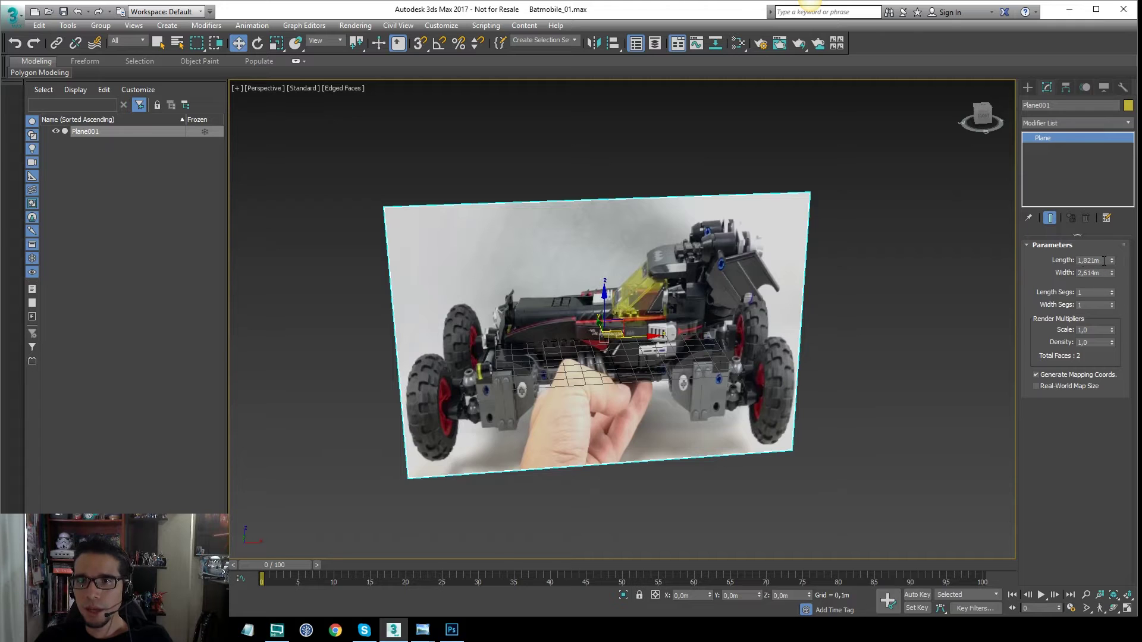
mouse_move(1112, 261)
mouse_down()
mouse_move(1104, 271)
mouse_move(1101, 248)
mouse_up()
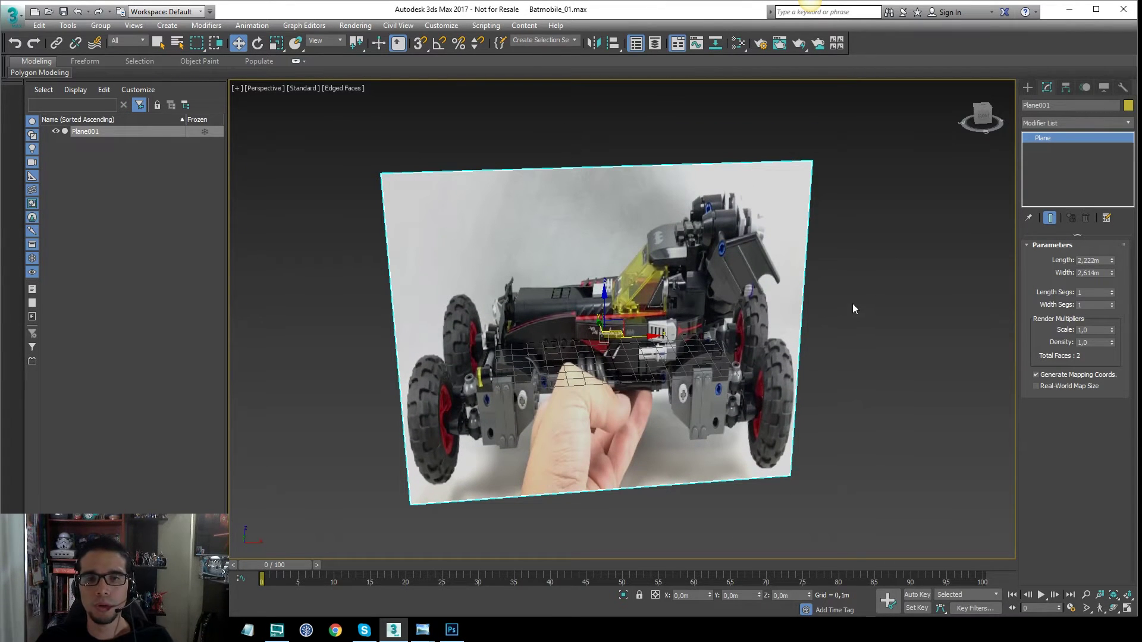
click(1104, 260)
text(1)
key(Tab)
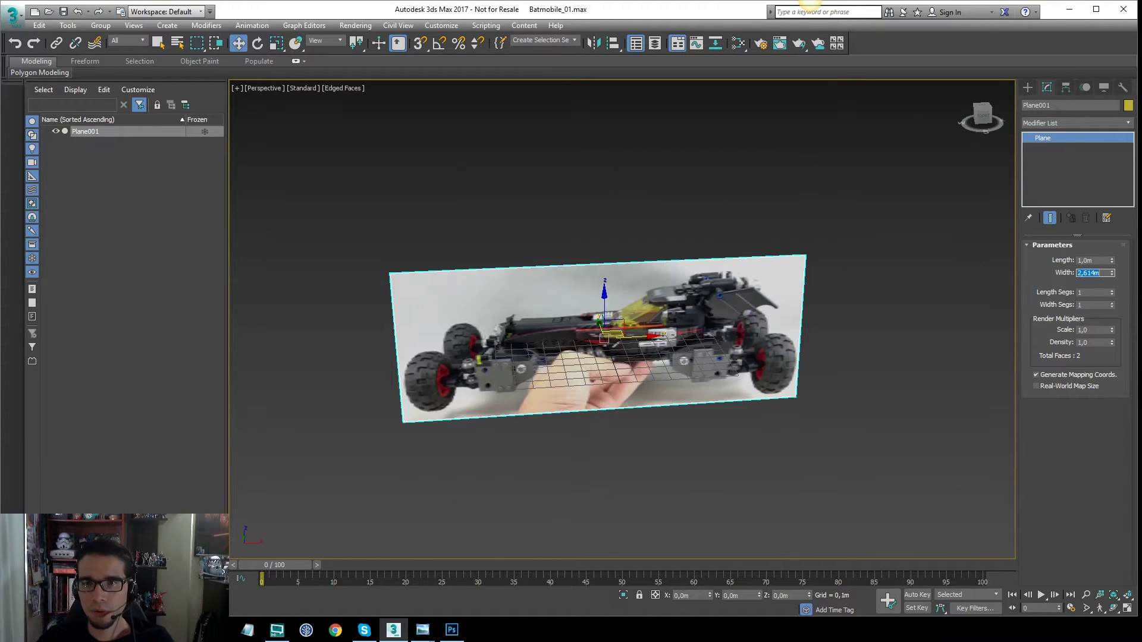
text(1)
key(Tab)
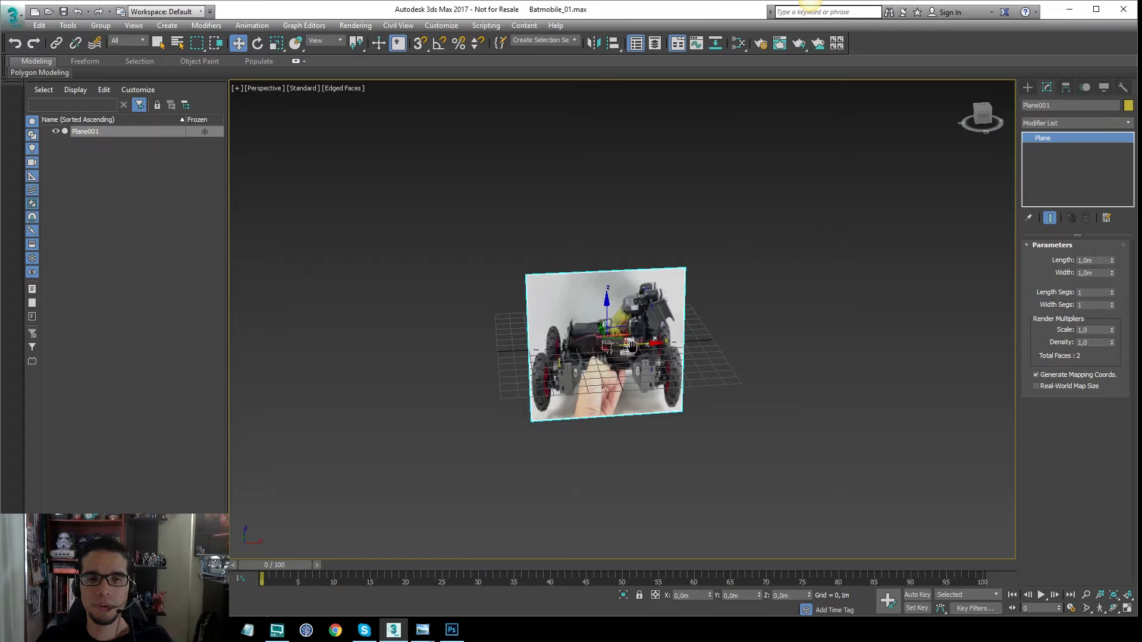
key(z)
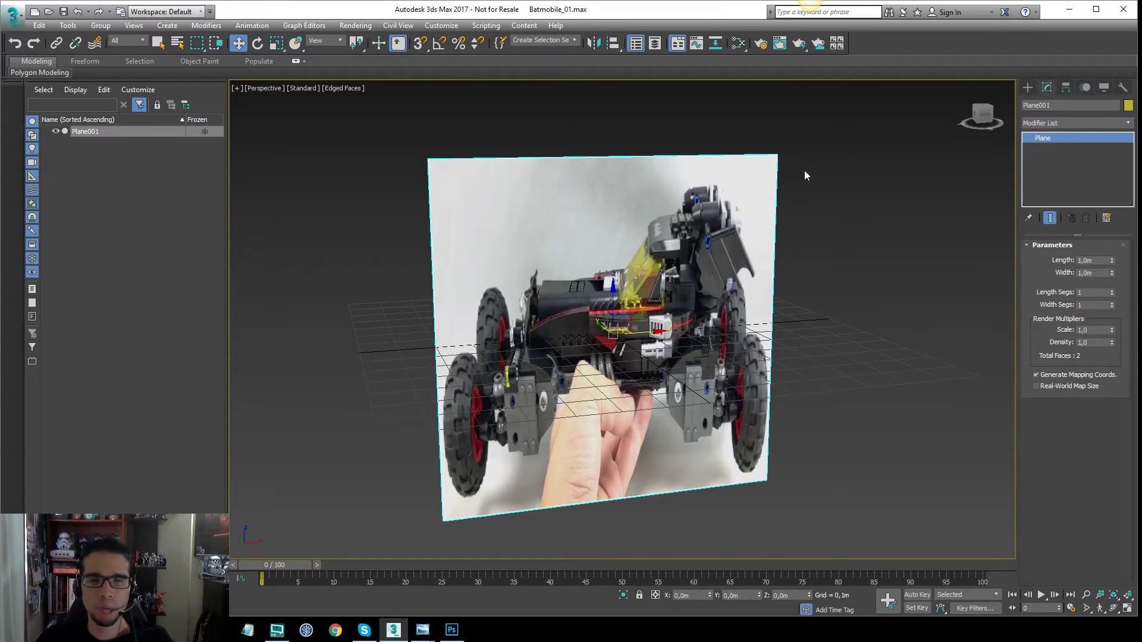
In Units Setup, check the System Unit Setup and set Metric display units to Centimeters
click(445, 25)
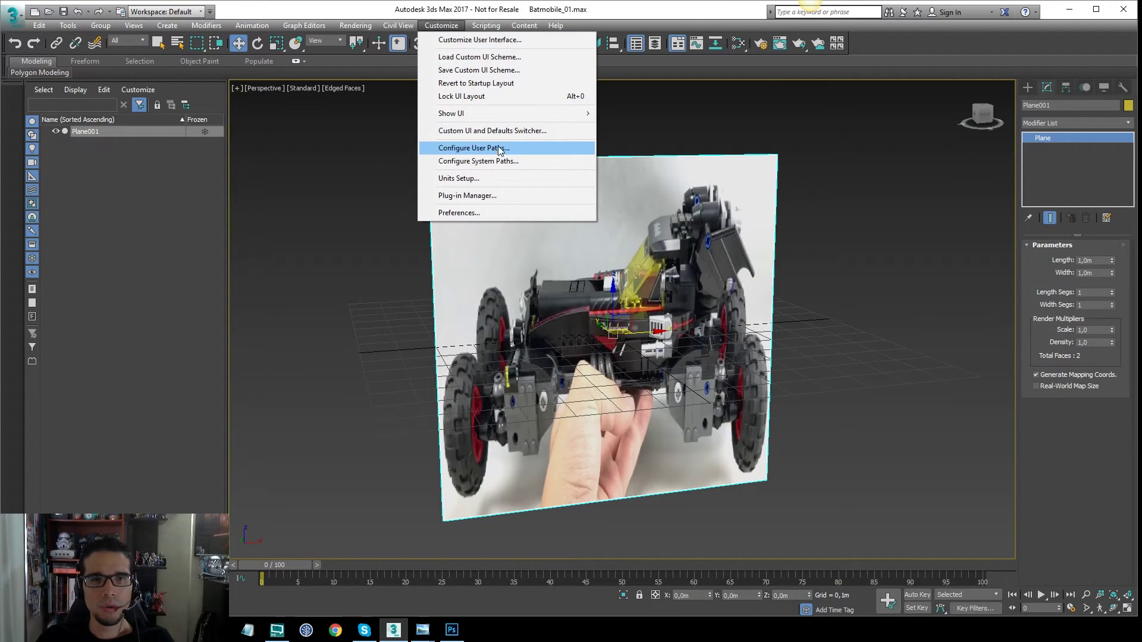
click(475, 179)
click(570, 219)
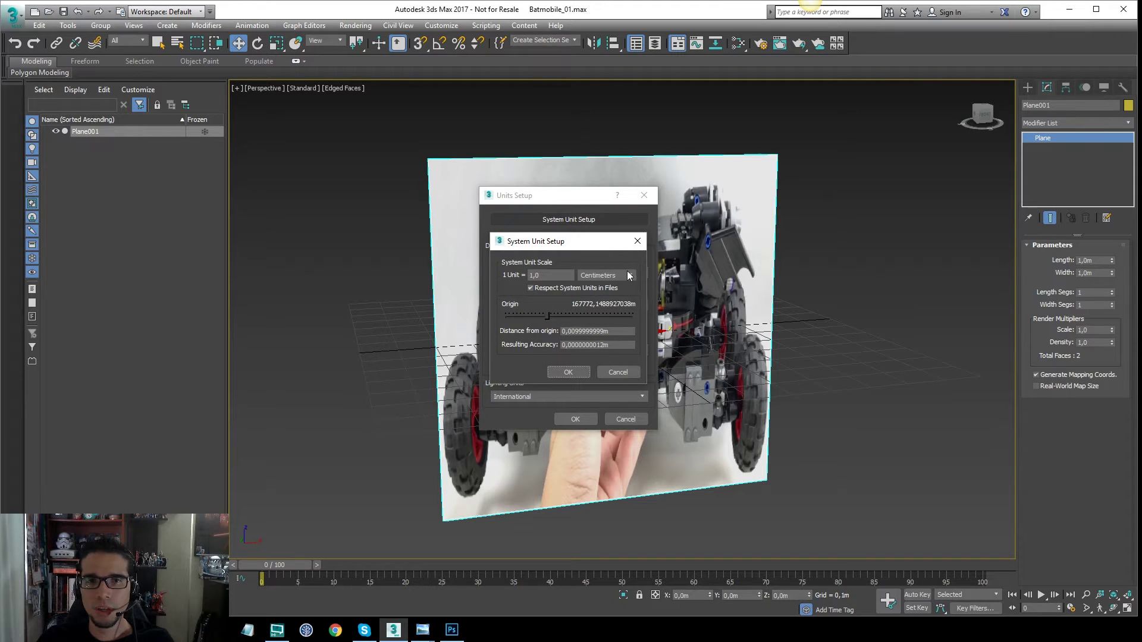
click(574, 374)
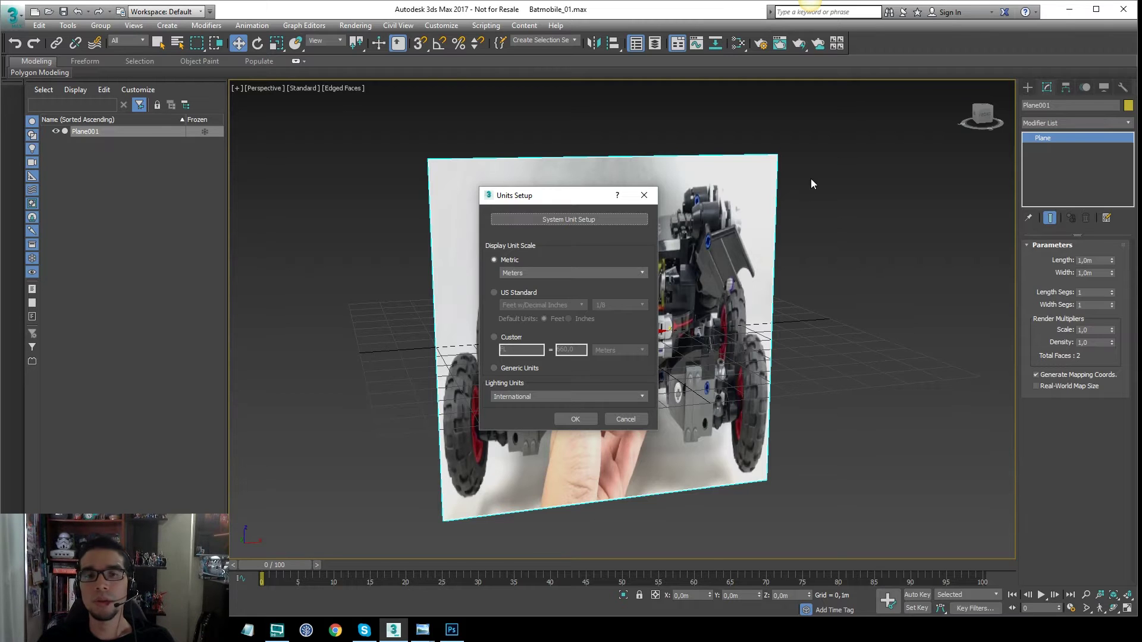
click(623, 222)
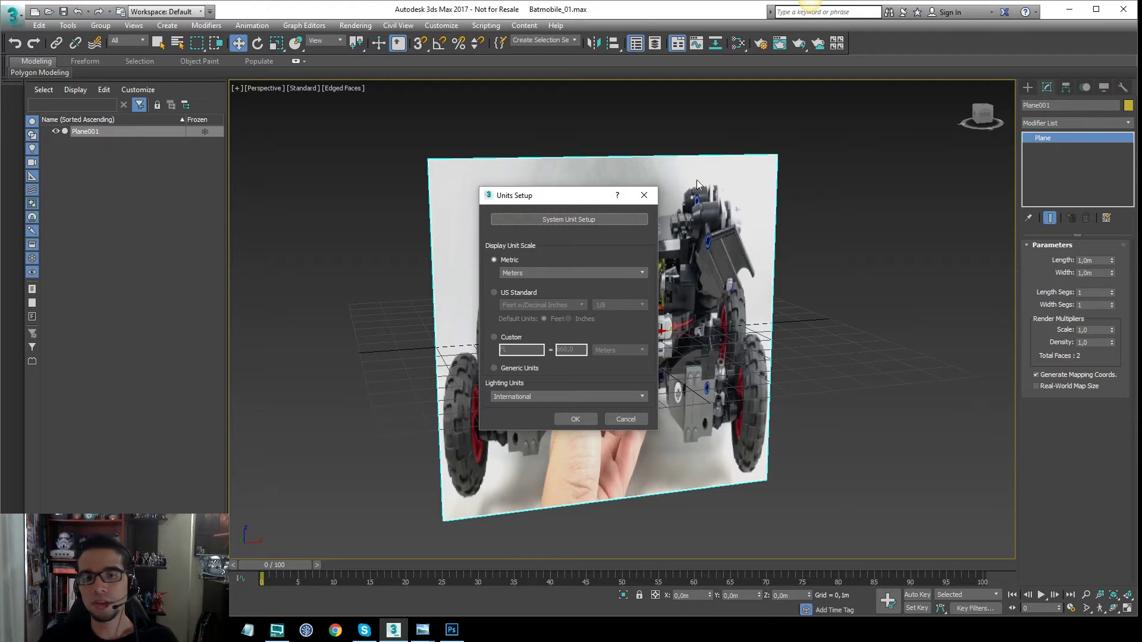
click(620, 222)
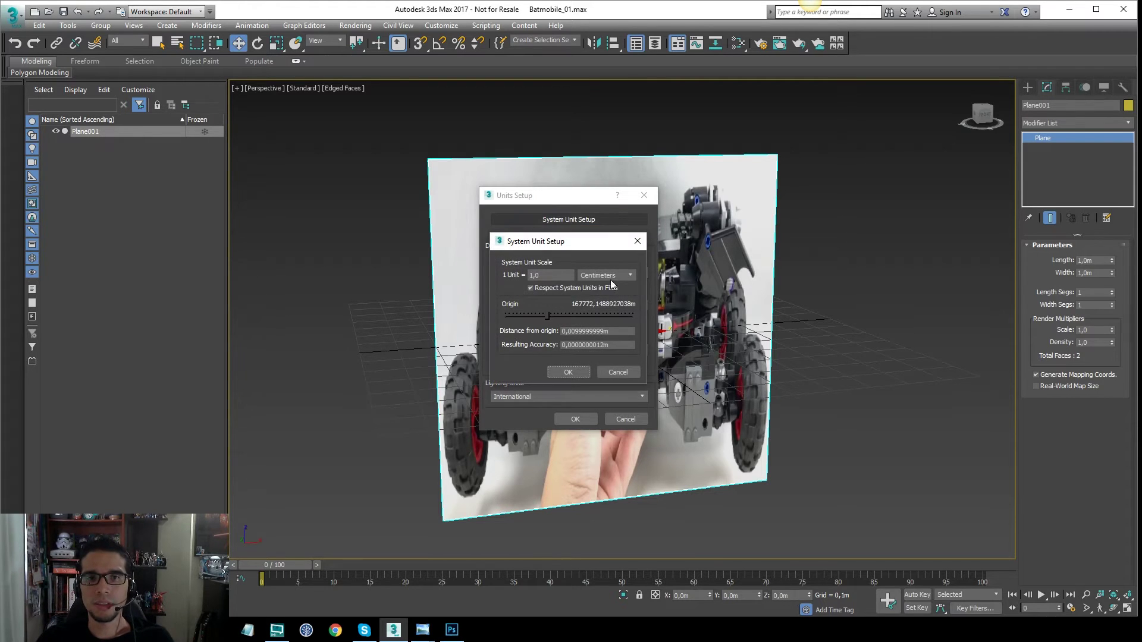
click(637, 241)
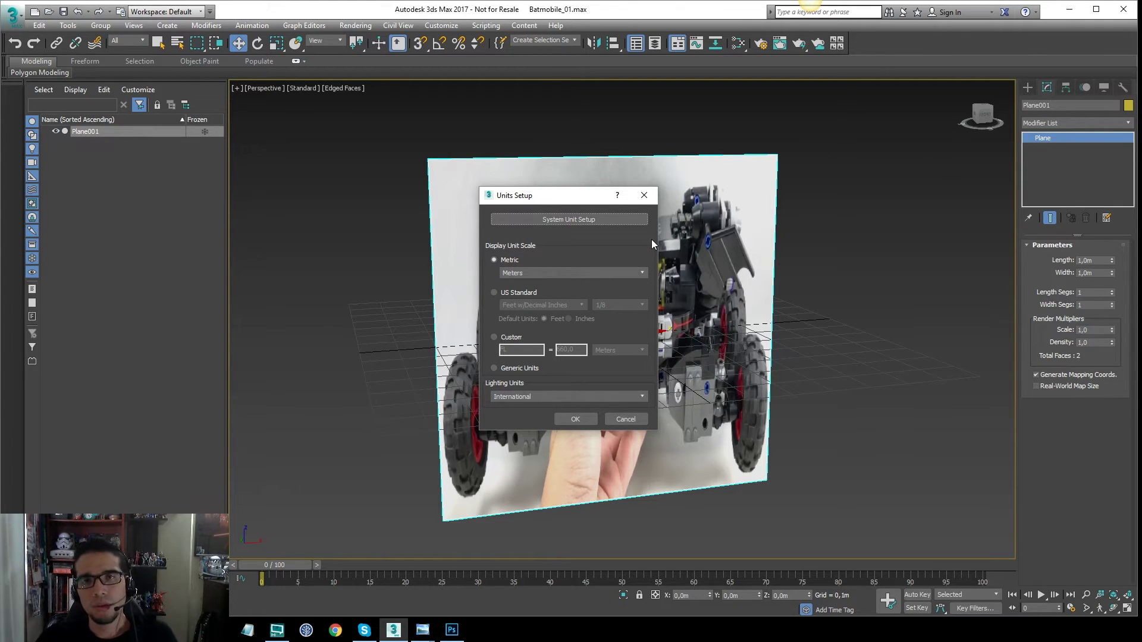
drag(555, 206, 321, 176)
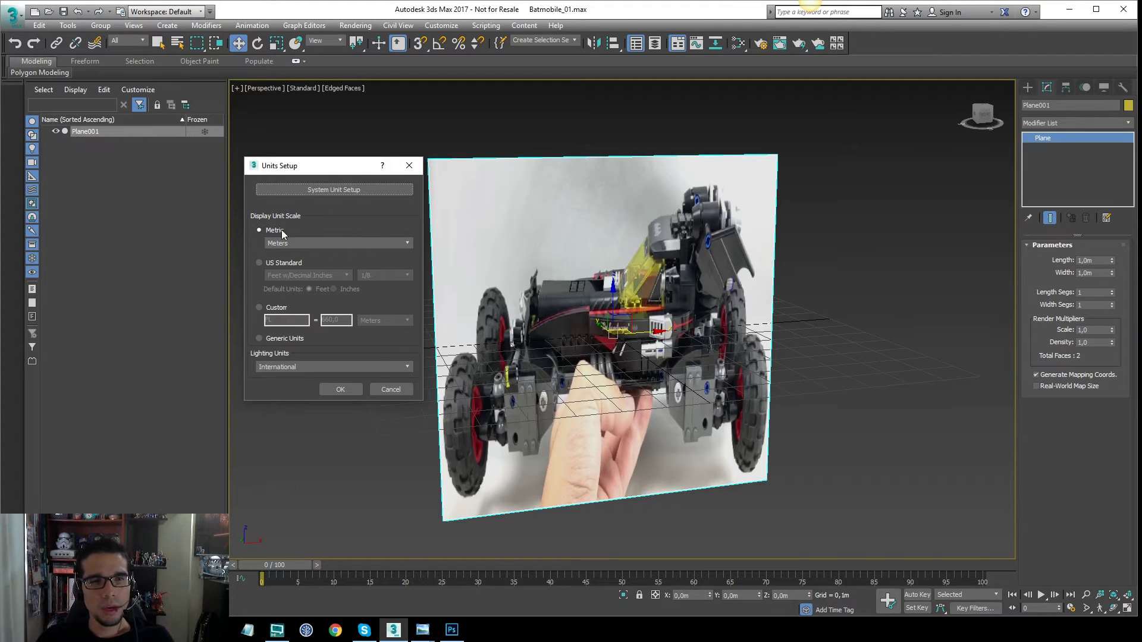
click(291, 243)
click(302, 261)
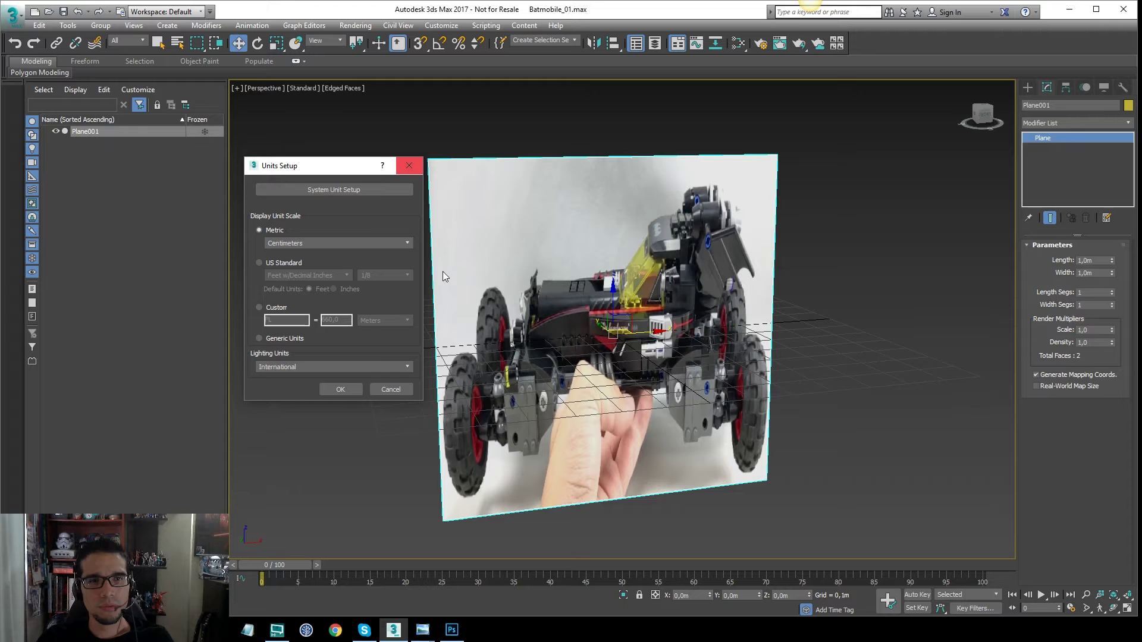
click(341, 390)
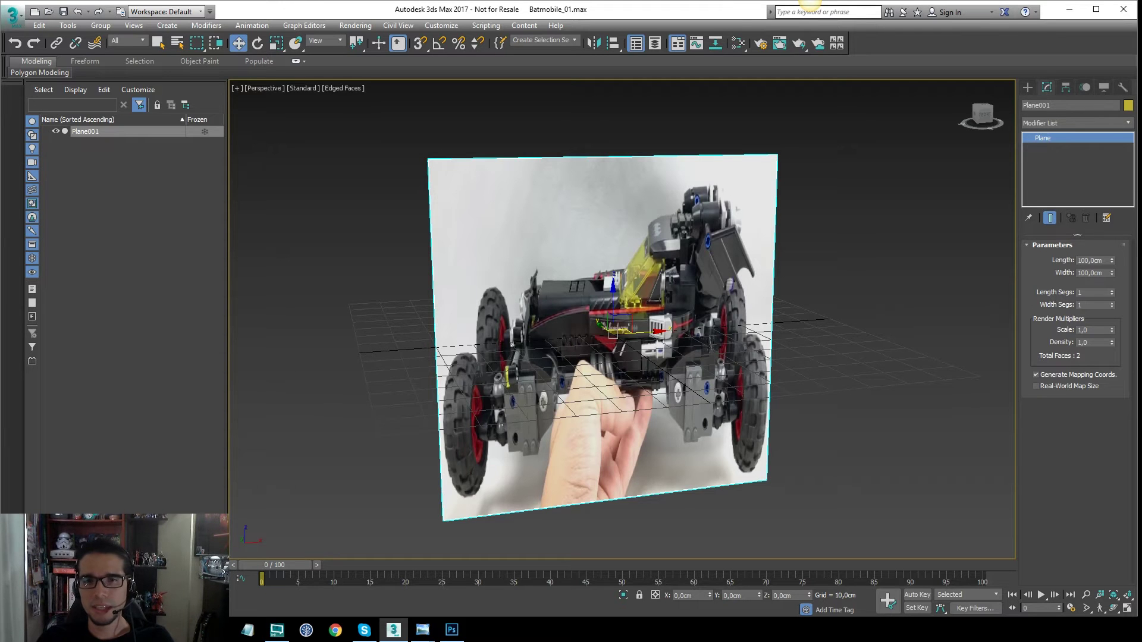
Add a UVW Map modifier to the plane
alt+middle_drag(652, 300, 656, 170)
scroll(657, 306, up, 3)
scroll(654, 308, down, 1)
scroll(654, 308, down, 2)
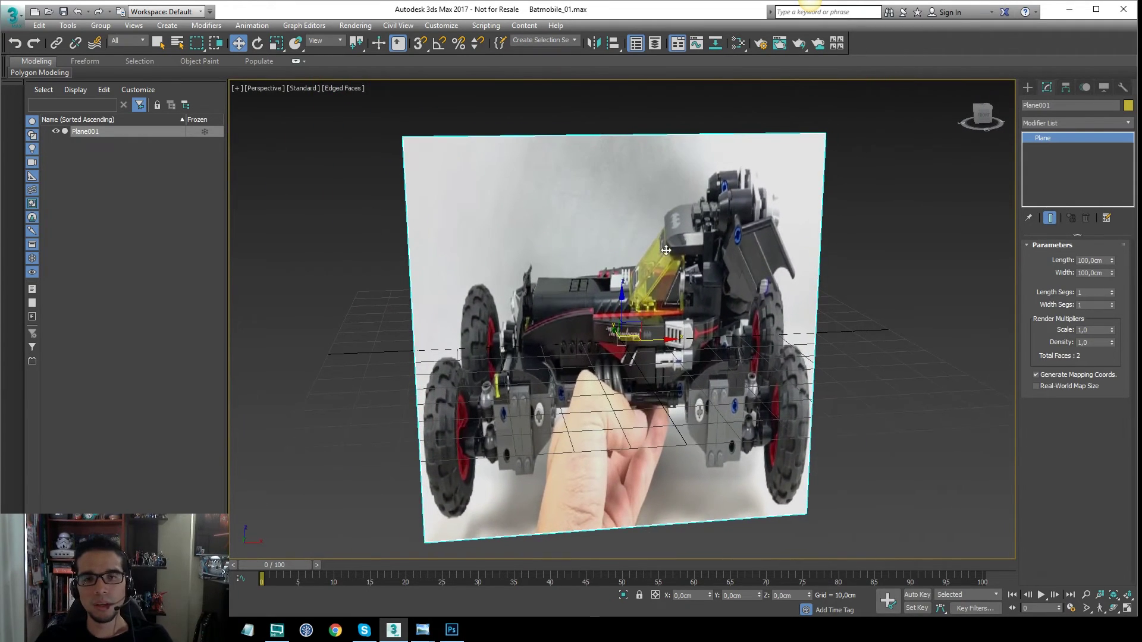
alt+middle_drag(666, 250, 675, 252)
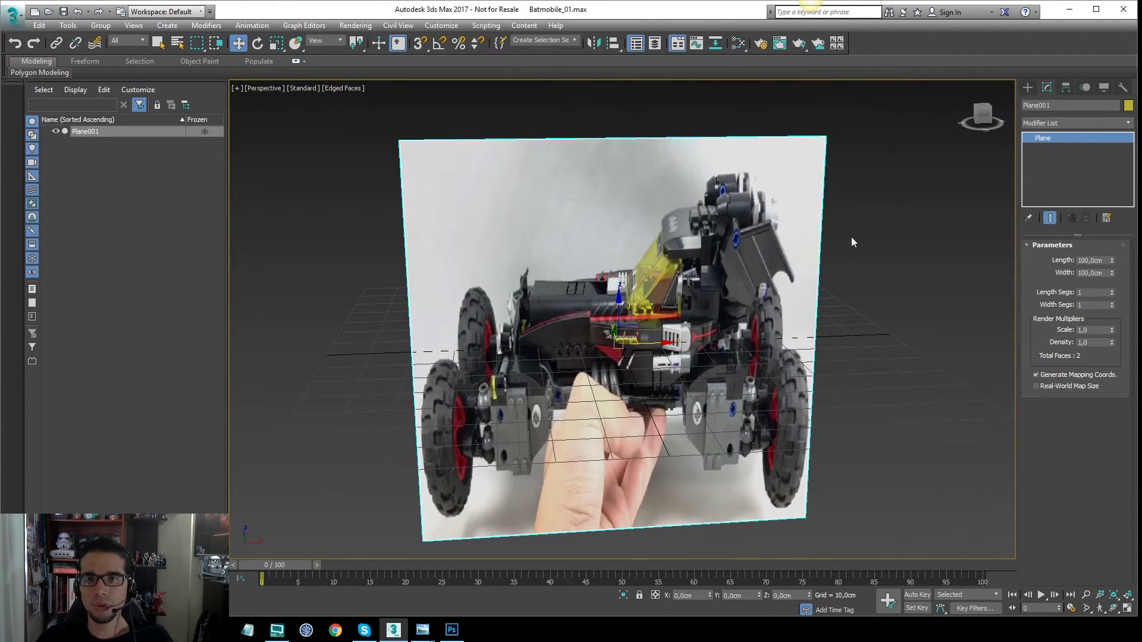
click(1047, 124)
text(u)
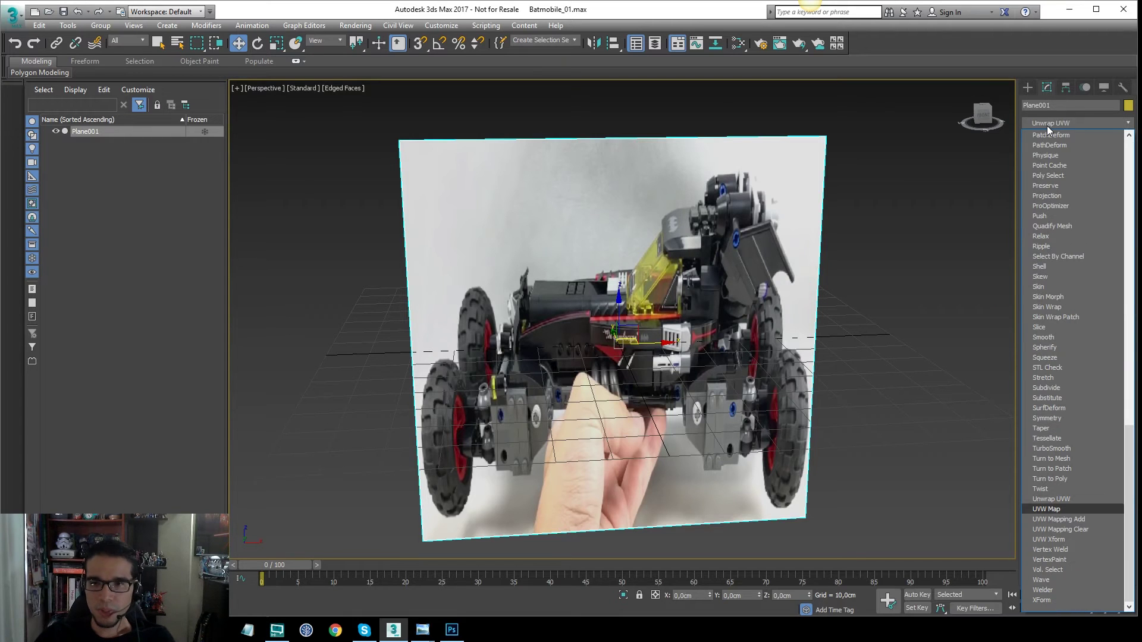
key(Return)
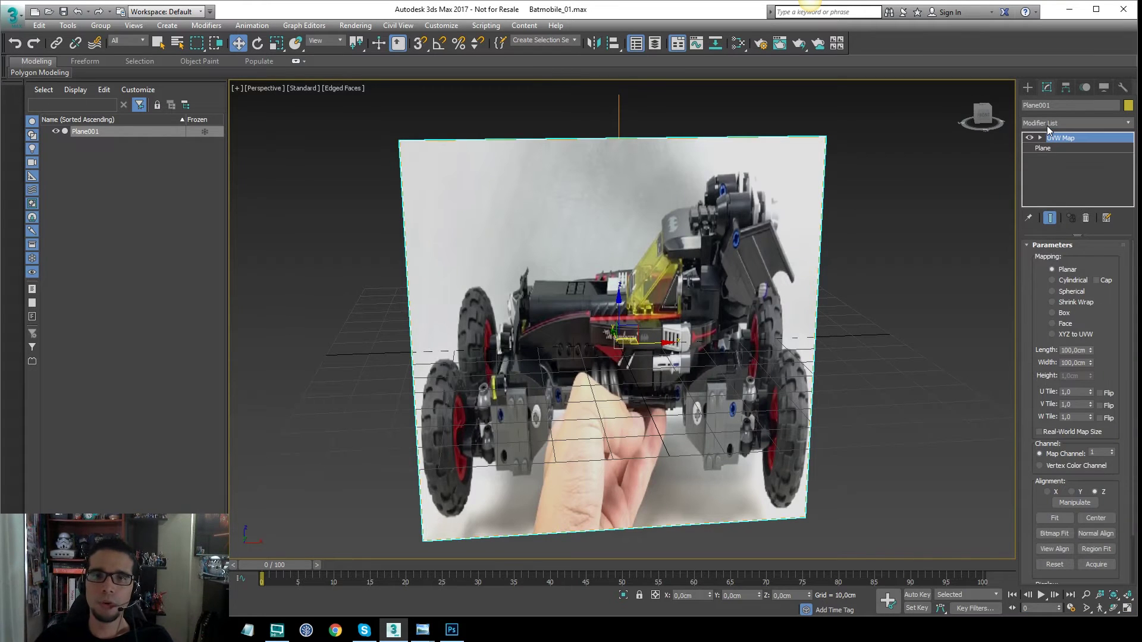
Bitmap Fit the UVW Map gizmo to the Version3_side_v2 photo
click(1064, 538)
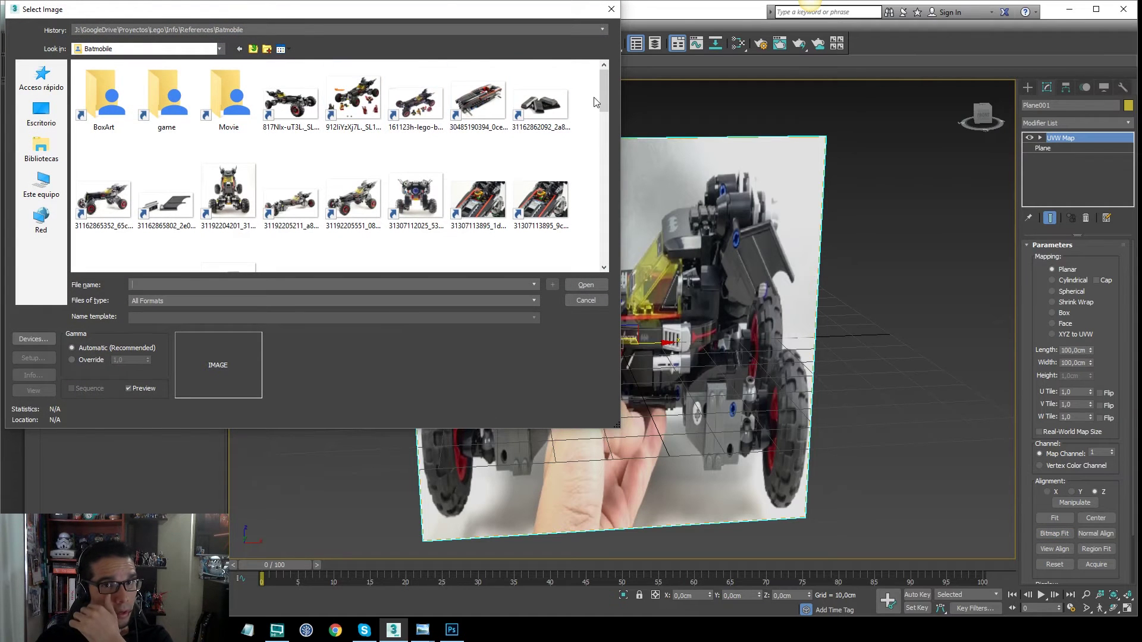
scroll(595, 102, down, 15)
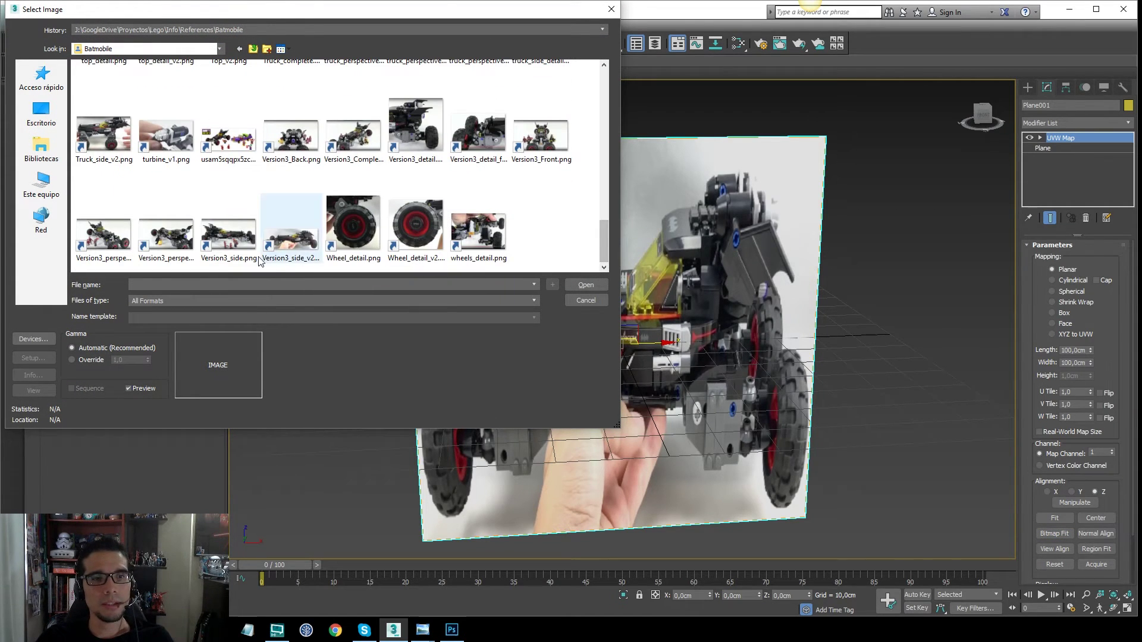
click(288, 244)
click(586, 285)
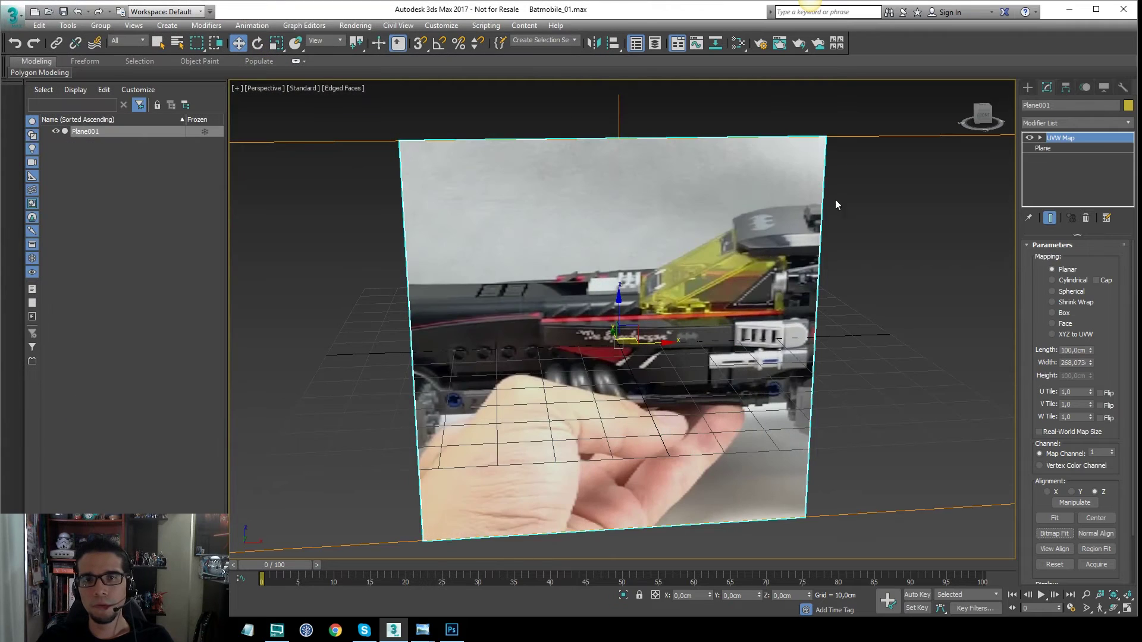
scroll(835, 205, down, 5)
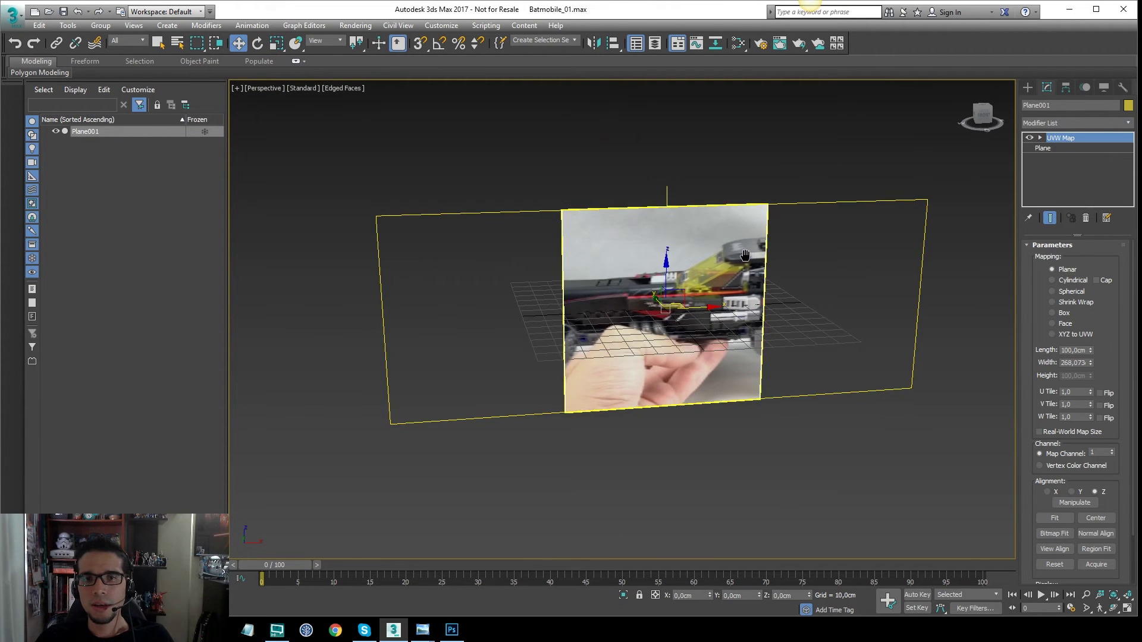
middle_drag(745, 255, 719, 268)
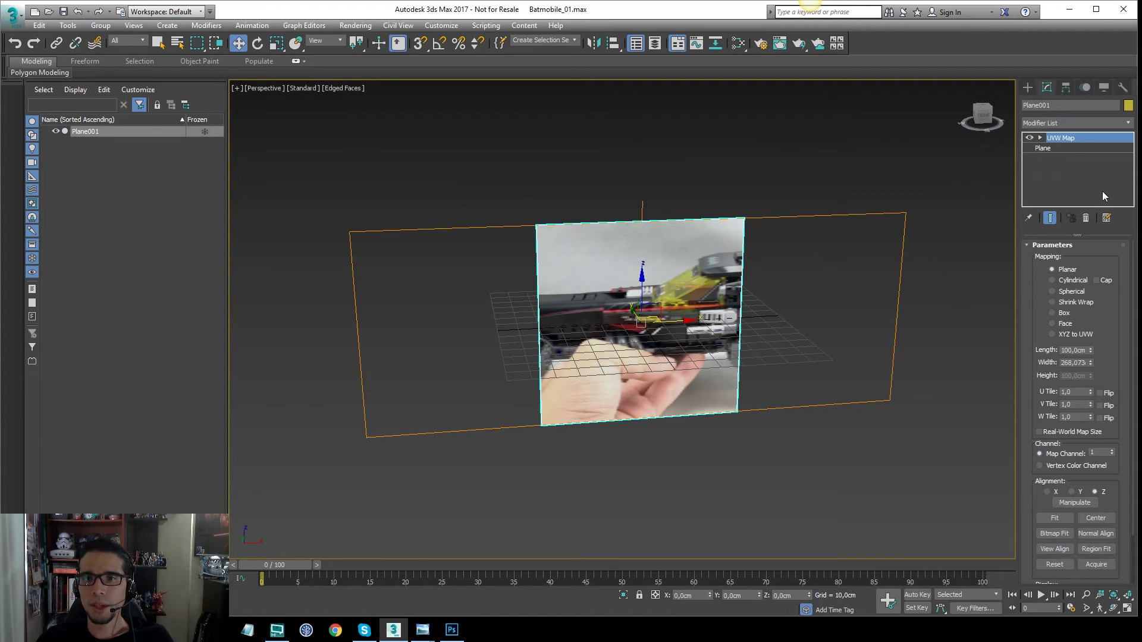
Revisit the plane's parameters and inspect it from front and perspective views
click(1044, 148)
drag(1111, 292, 1121, 174)
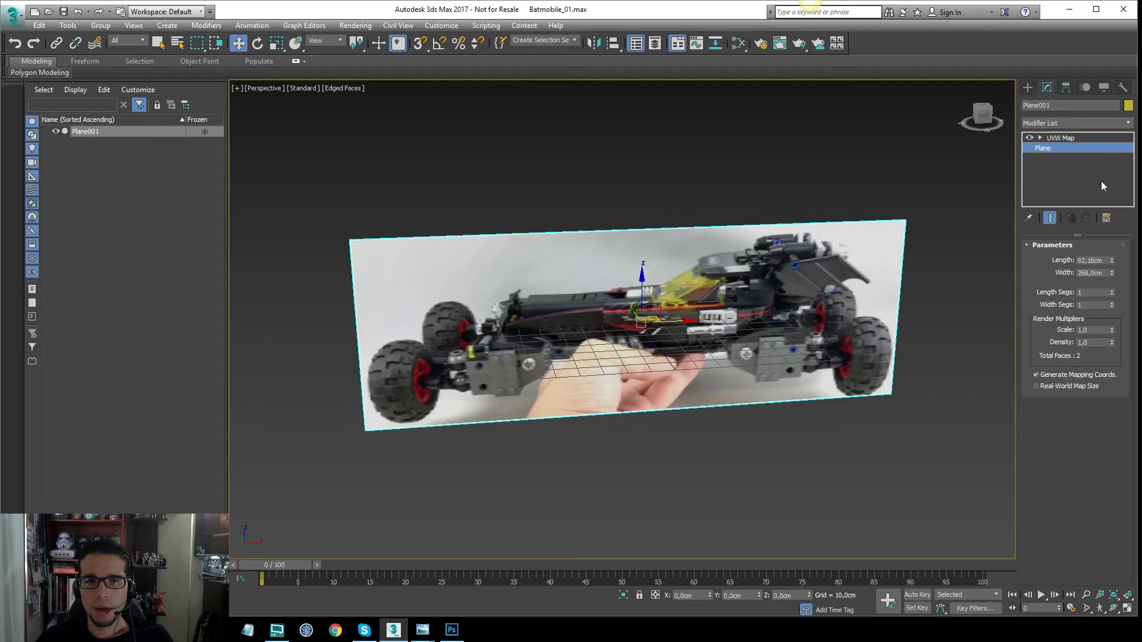
alt+middle_drag(684, 310, 672, 294)
scroll(672, 294, up, 6)
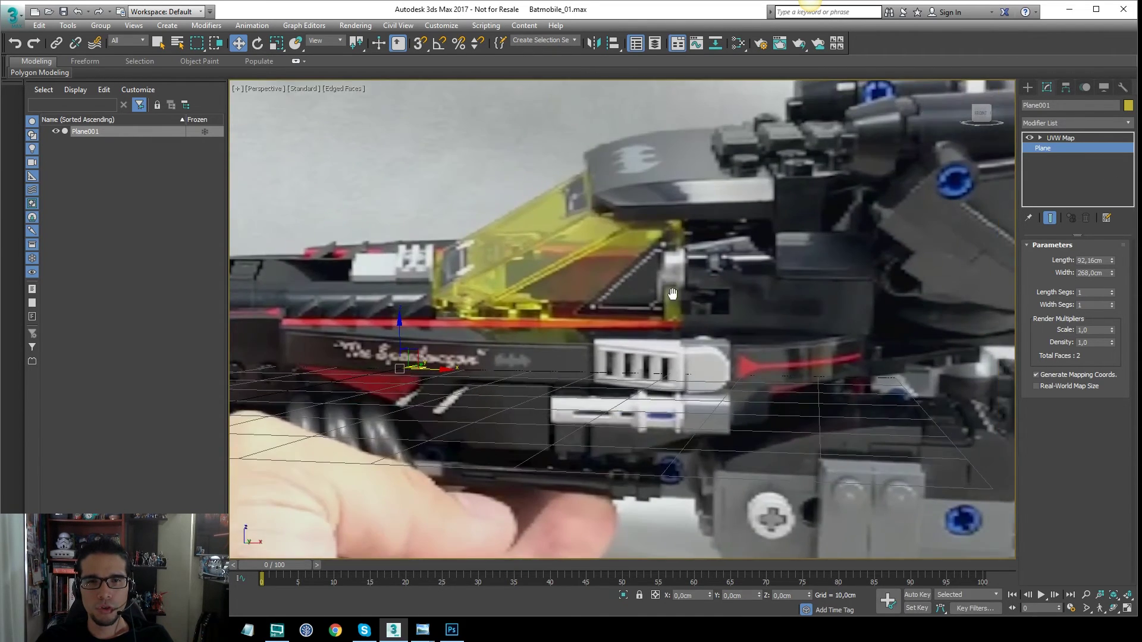
scroll(673, 294, down, 6)
scroll(721, 279, up, 3)
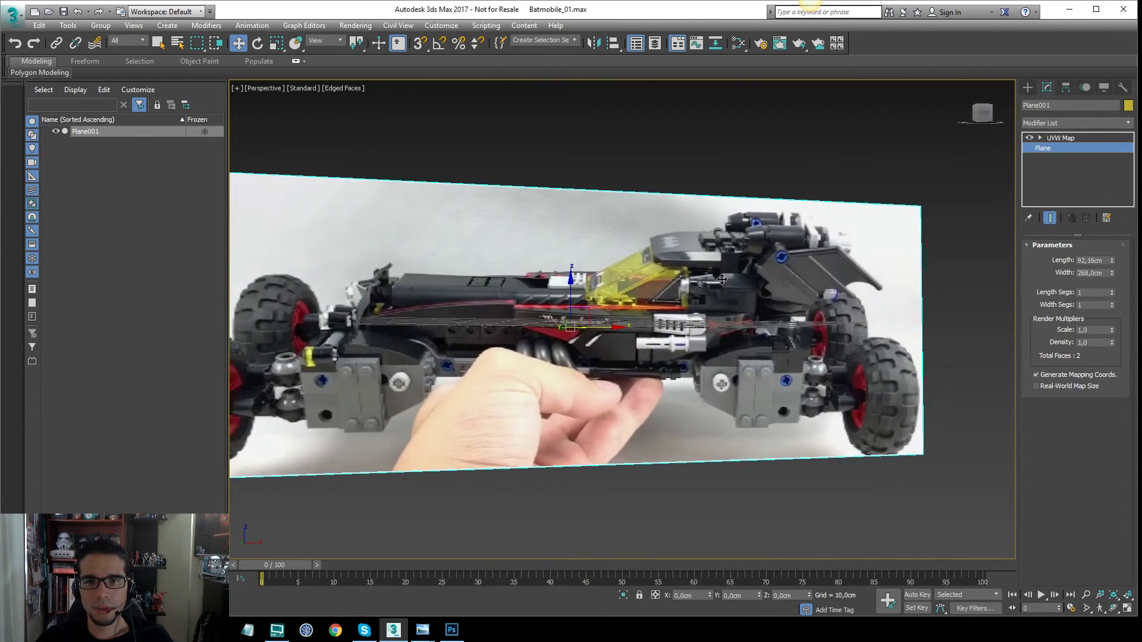
alt+middle_drag(722, 280, 664, 287)
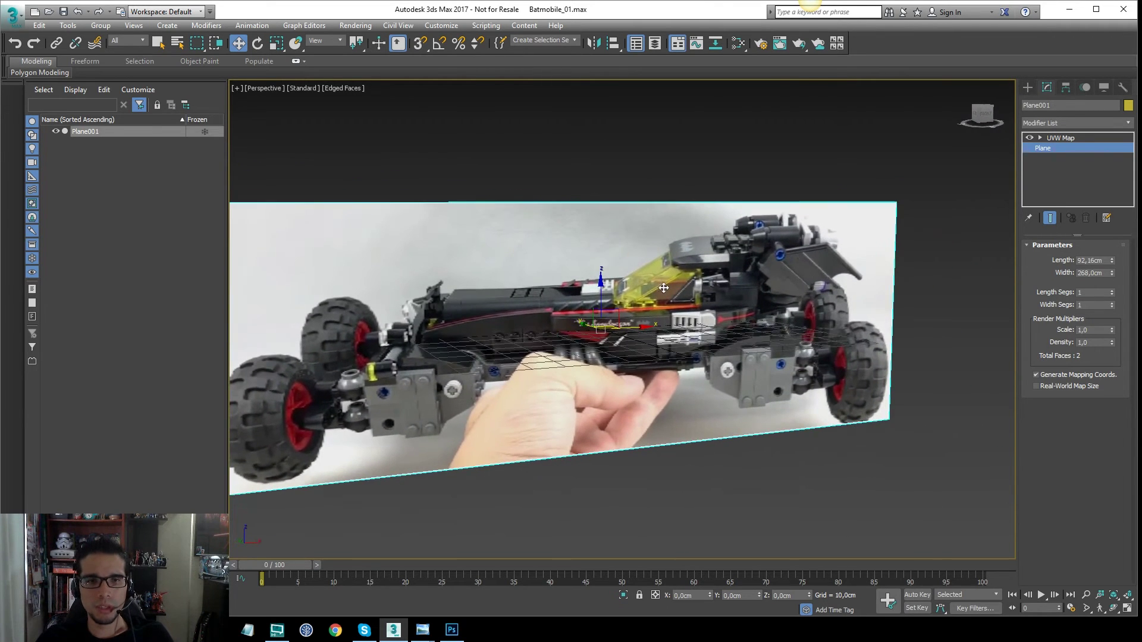
key(f)
scroll(630, 307, up, 3)
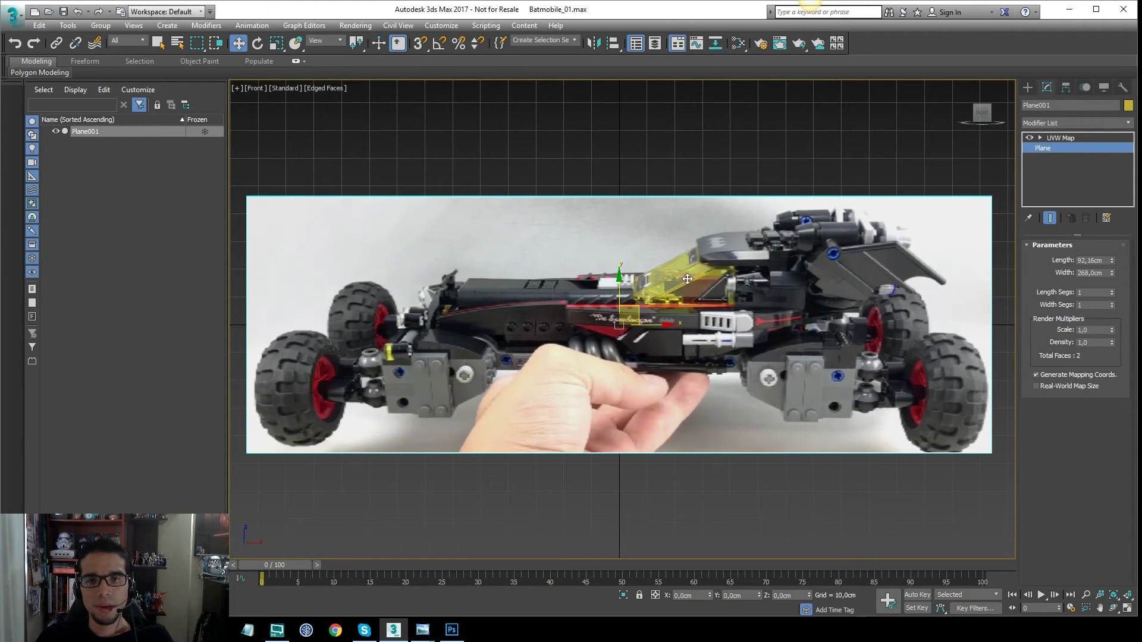
alt+middle_drag(703, 207, 703, 163)
key(p)
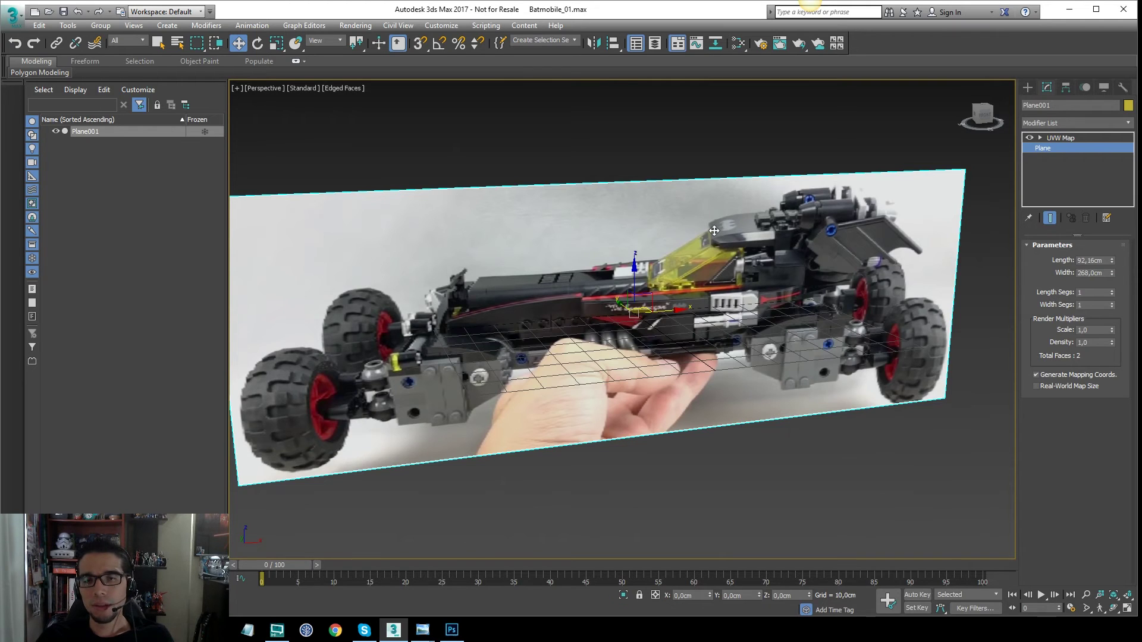
alt+middle_drag(564, 258, 588, 298)
Move the plane to Y 56.094cm, make it see-through, and frame it in Front view
drag(612, 304, 536, 238)
alt+middle_drag(536, 238, 667, 211)
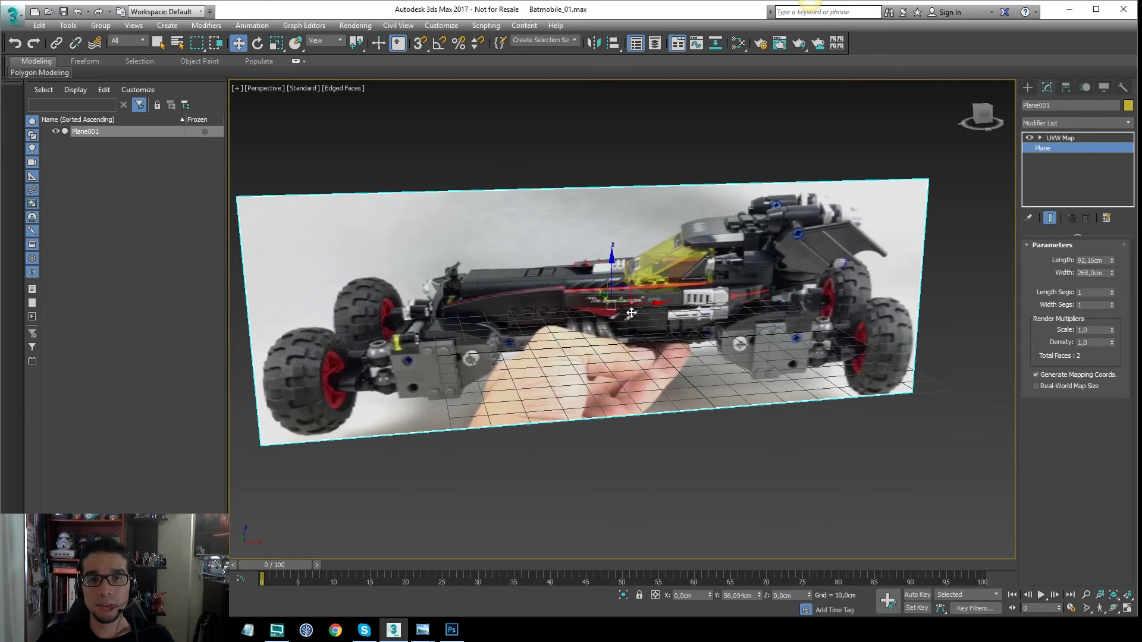
alt+middle_drag(635, 250, 622, 256)
key(alt+x)
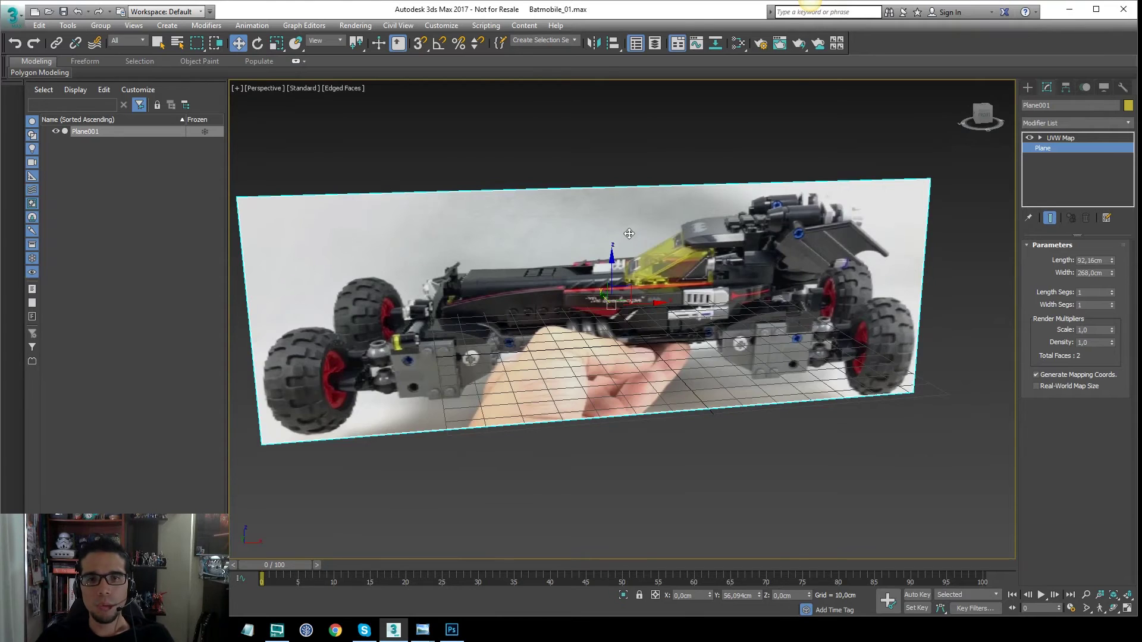
key(f)
key(z)
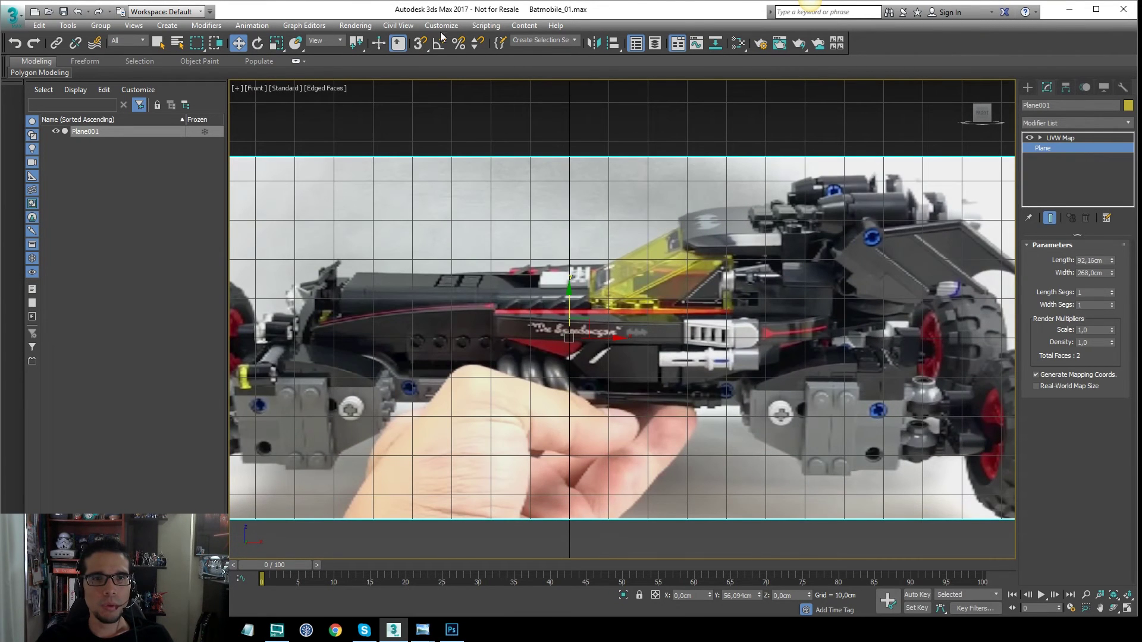
Preview the angled Batmobile photo 912iiYzXj7L._SL1500_.jpg via Rendering > View Image File
click(356, 26)
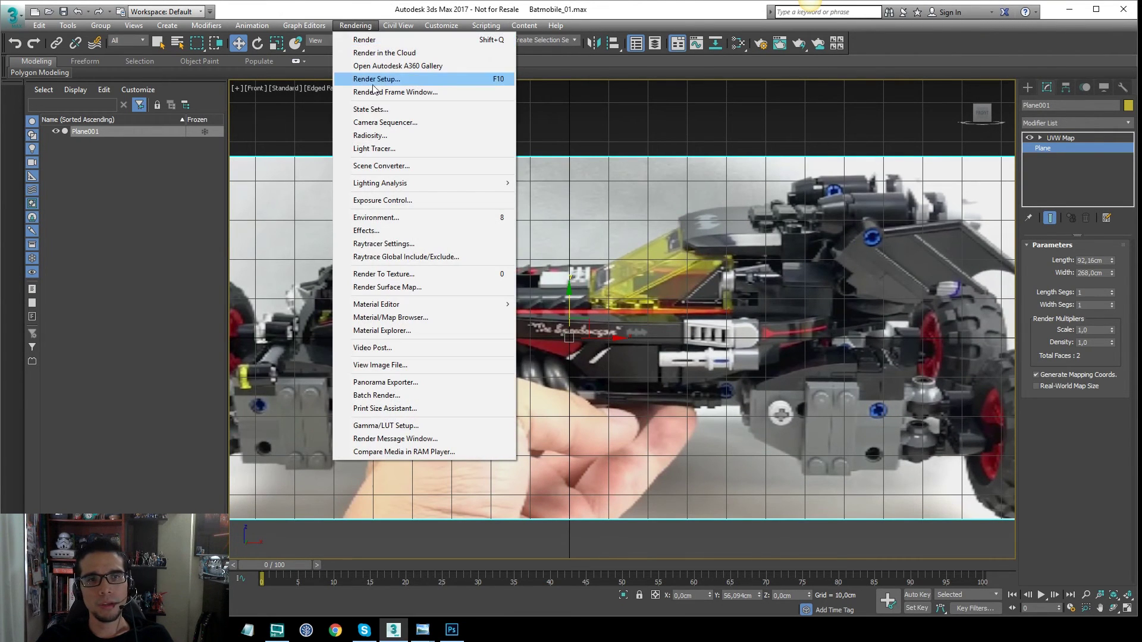
click(408, 365)
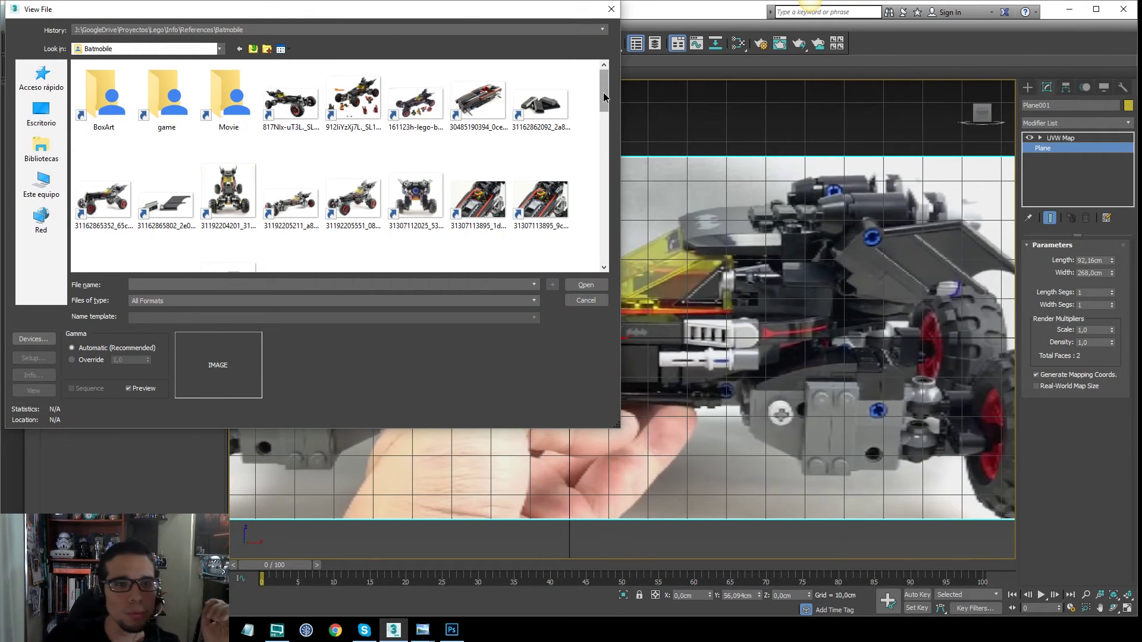
click(303, 96)
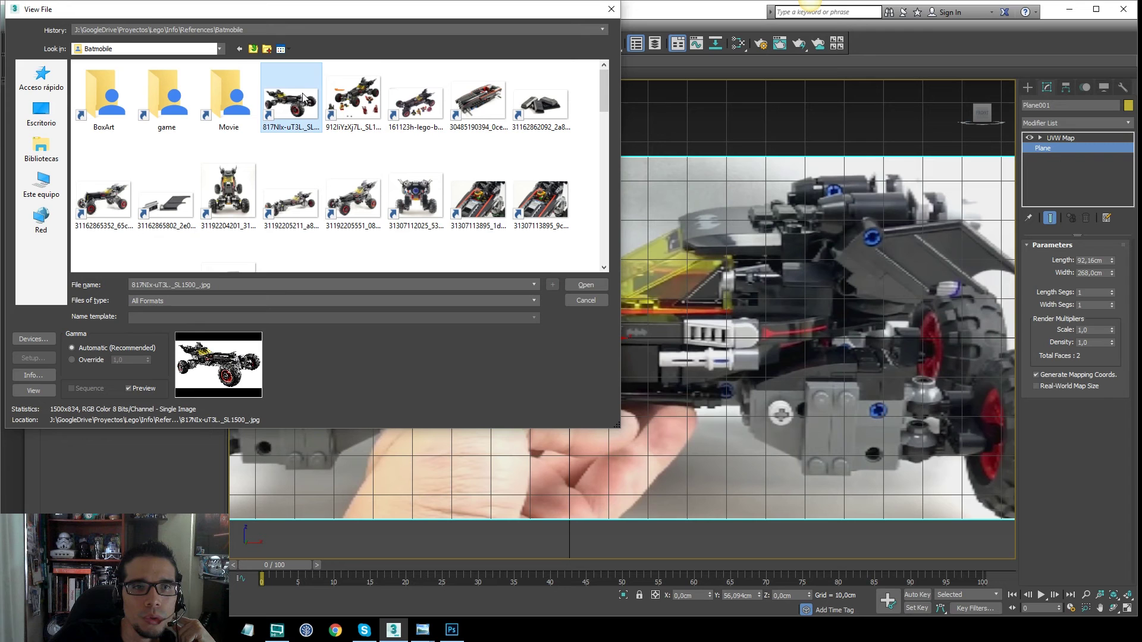
click(352, 119)
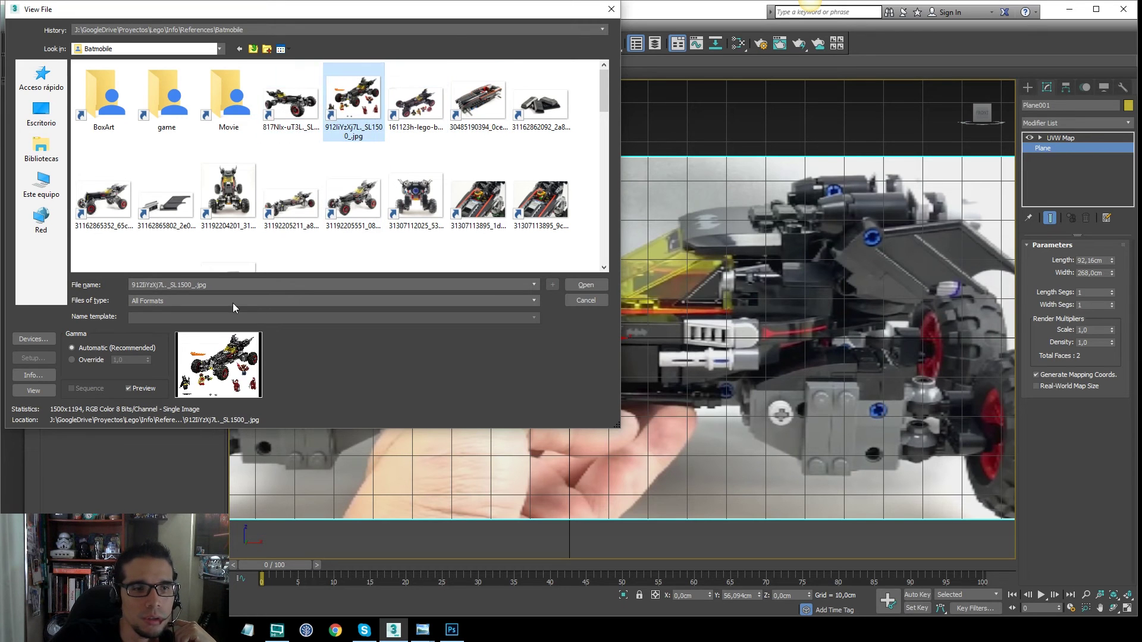
click(51, 392)
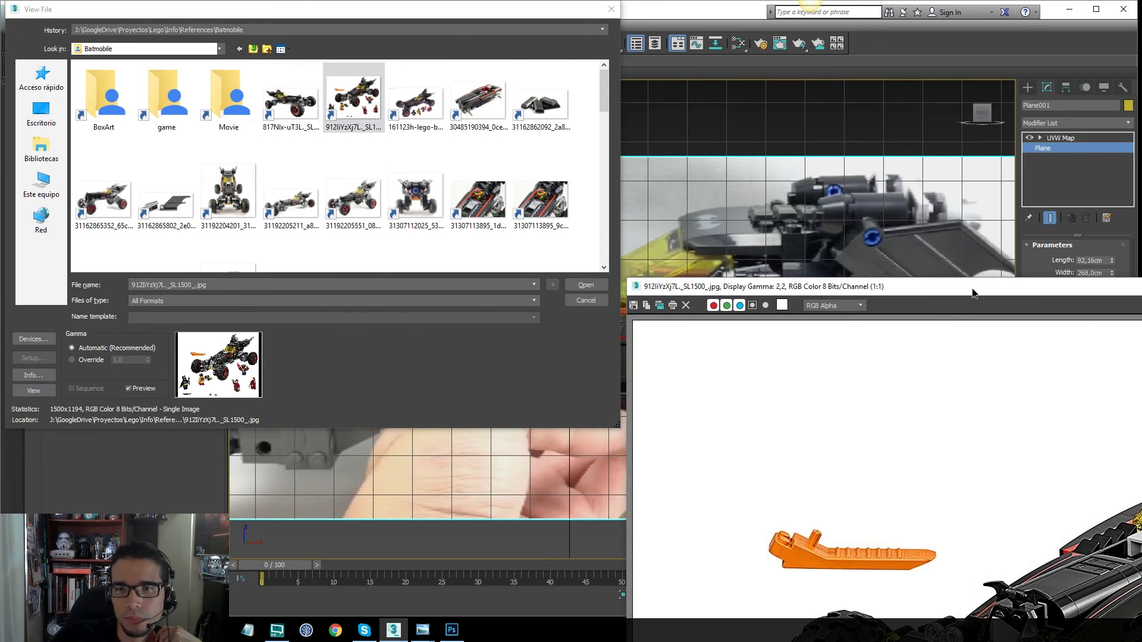
drag(973, 292, 476, 59)
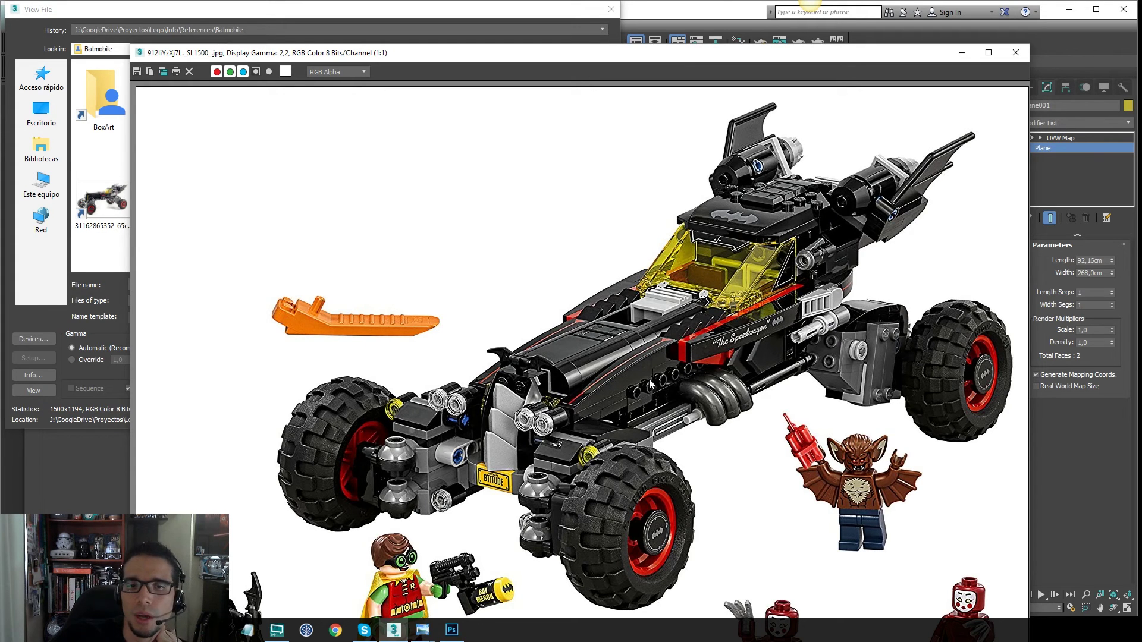
click(525, 16)
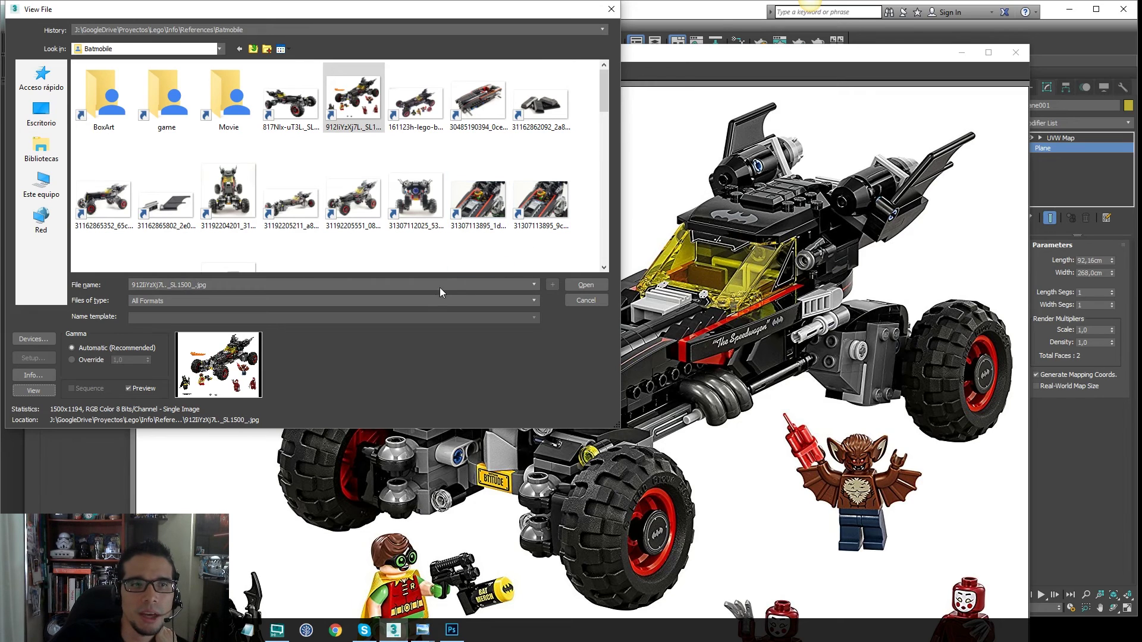
Open the photo in a smaller frame buffer window and pan to the car's front
click(594, 285)
drag(1010, 290, 345, 53)
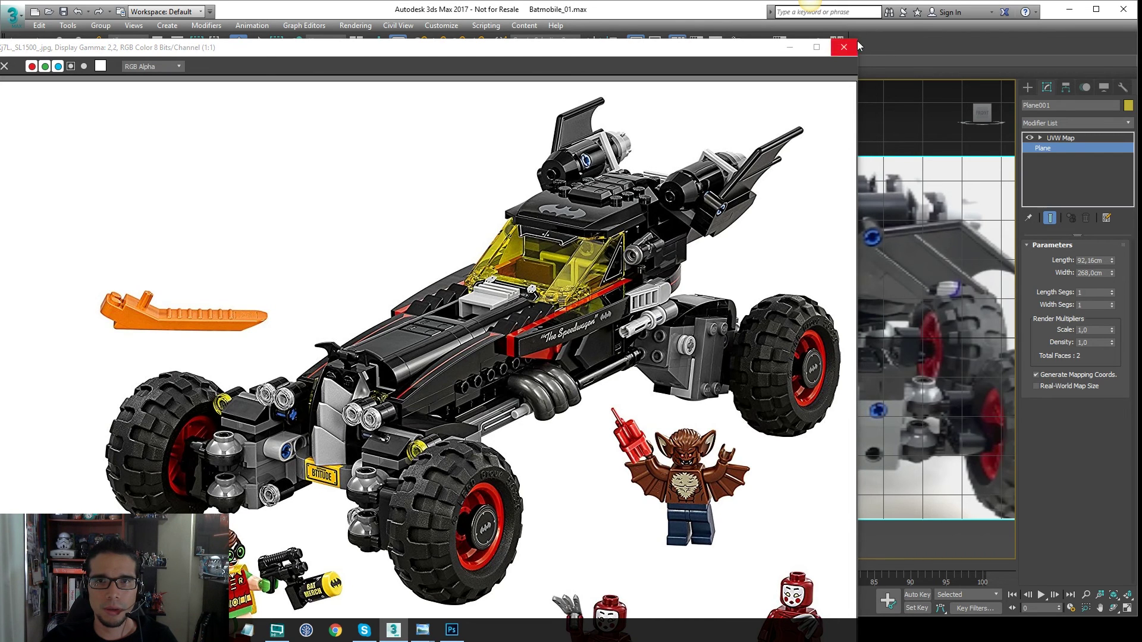
drag(859, 43, 394, 341)
drag(301, 354, 363, 63)
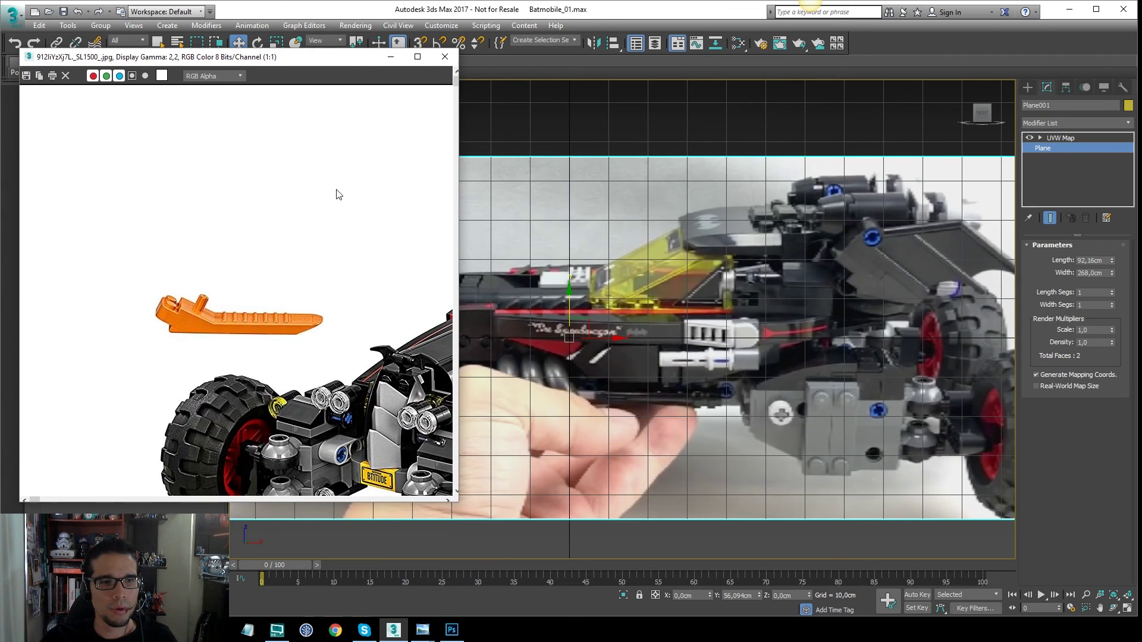
scroll(337, 191, down, 1)
scroll(206, 246, up, 1)
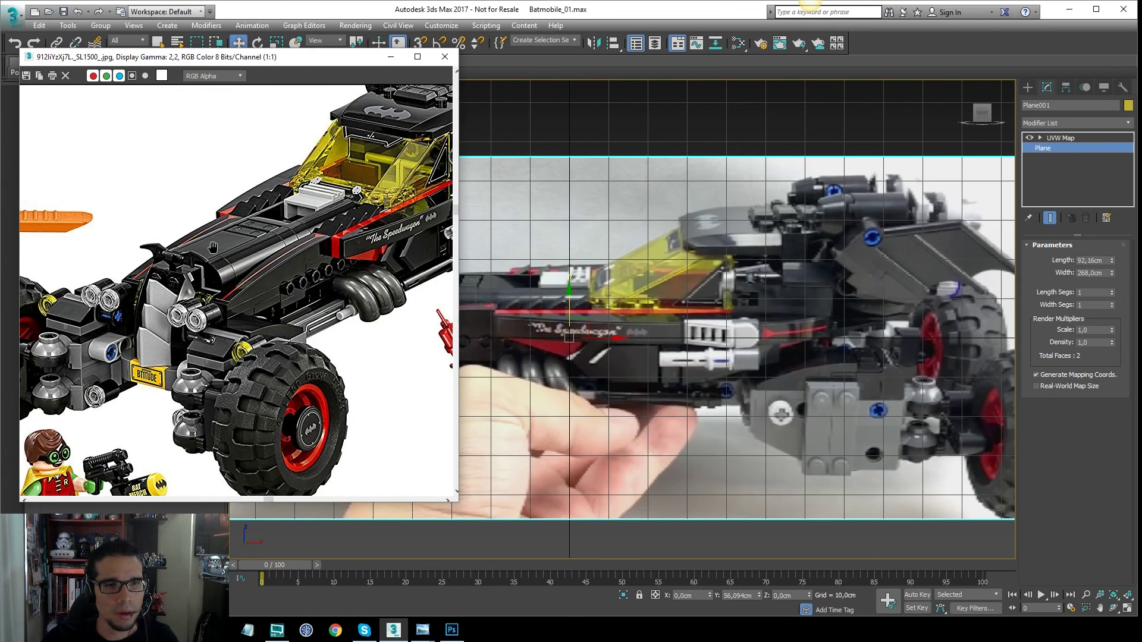
middle_drag(214, 247, 256, 241)
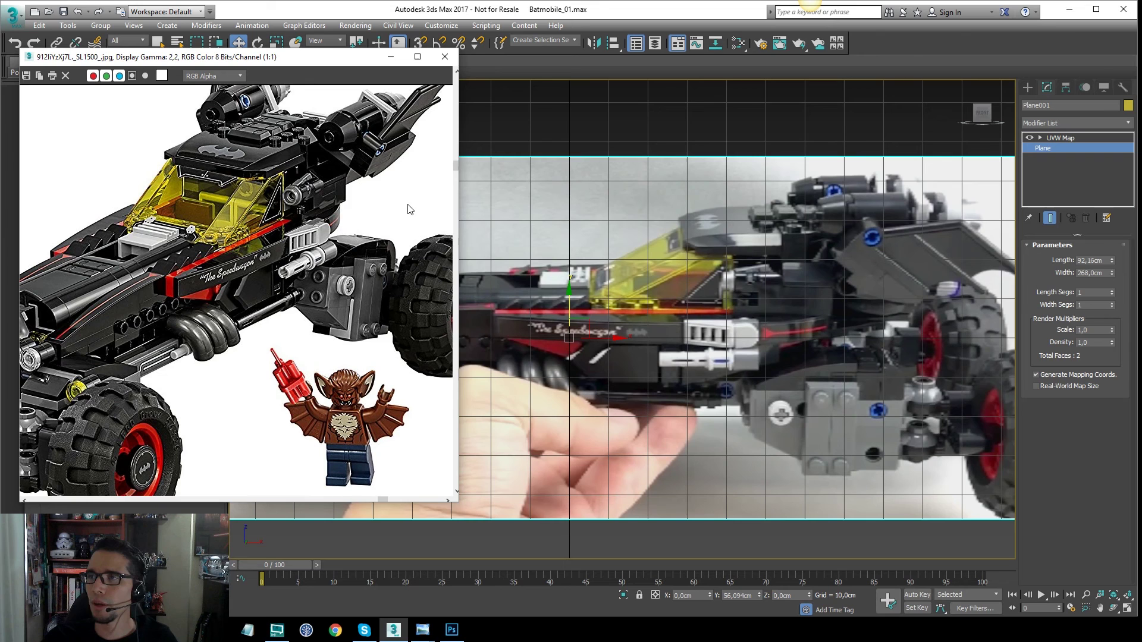
Recentre the front view and park the photo window at the viewport's left edge
middle_drag(651, 226, 681, 207)
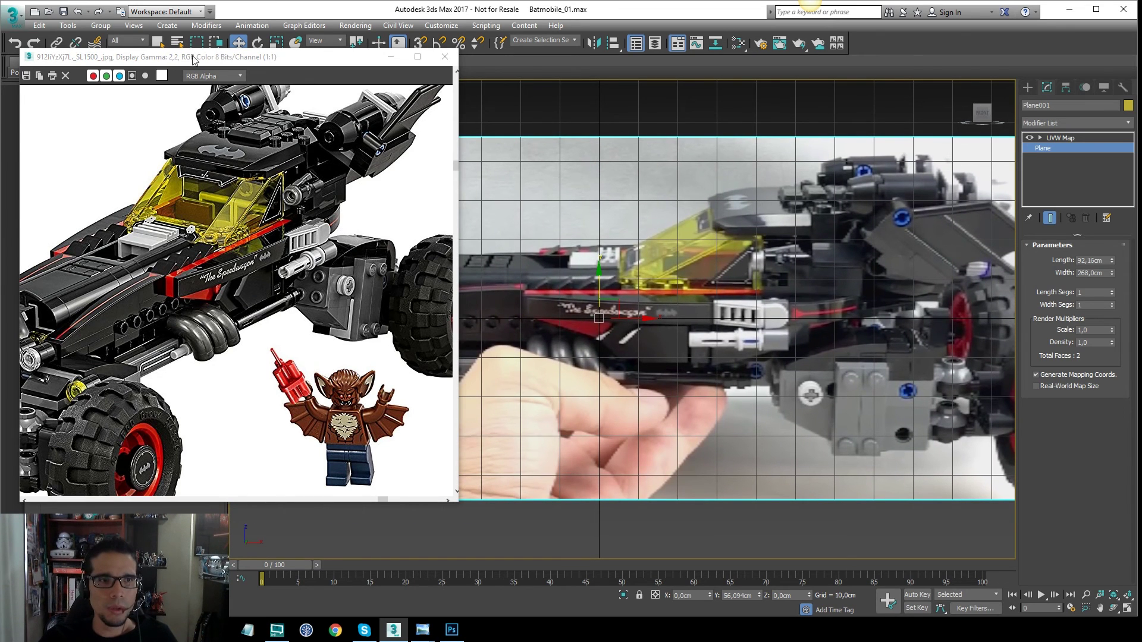
drag(193, 58, 126, 103)
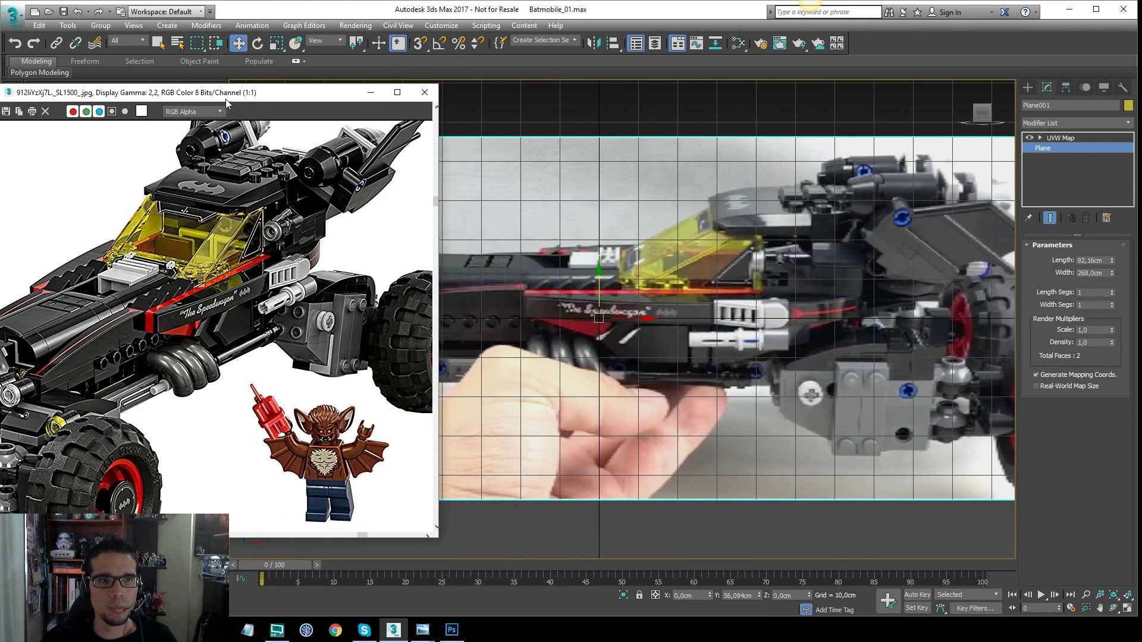
drag(226, 104, 118, 95)
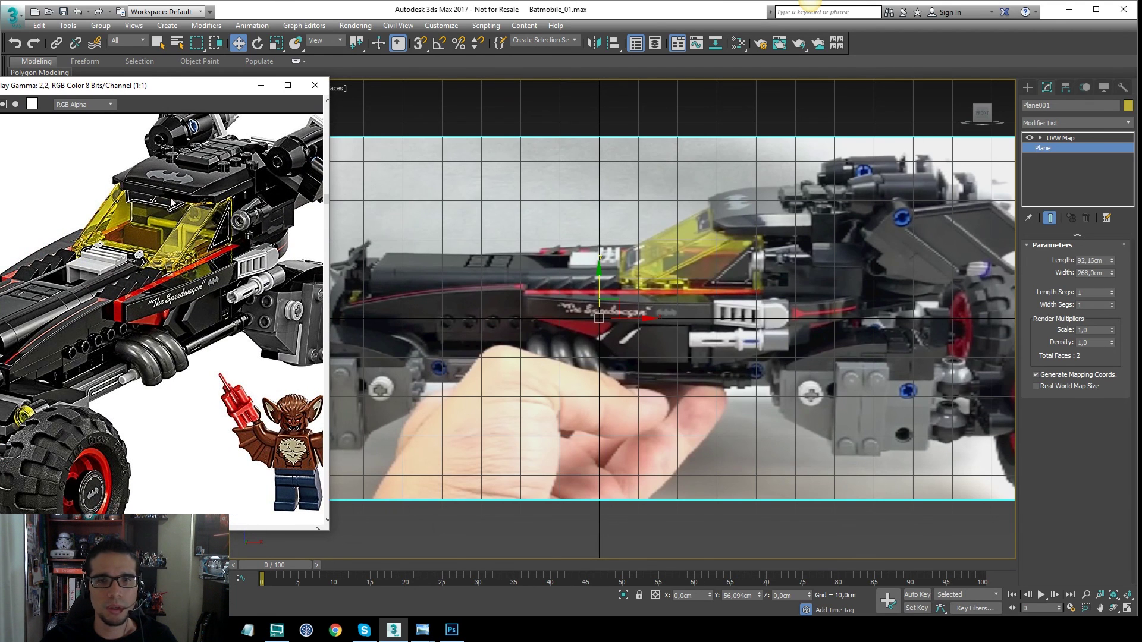
drag(190, 102, 249, 88)
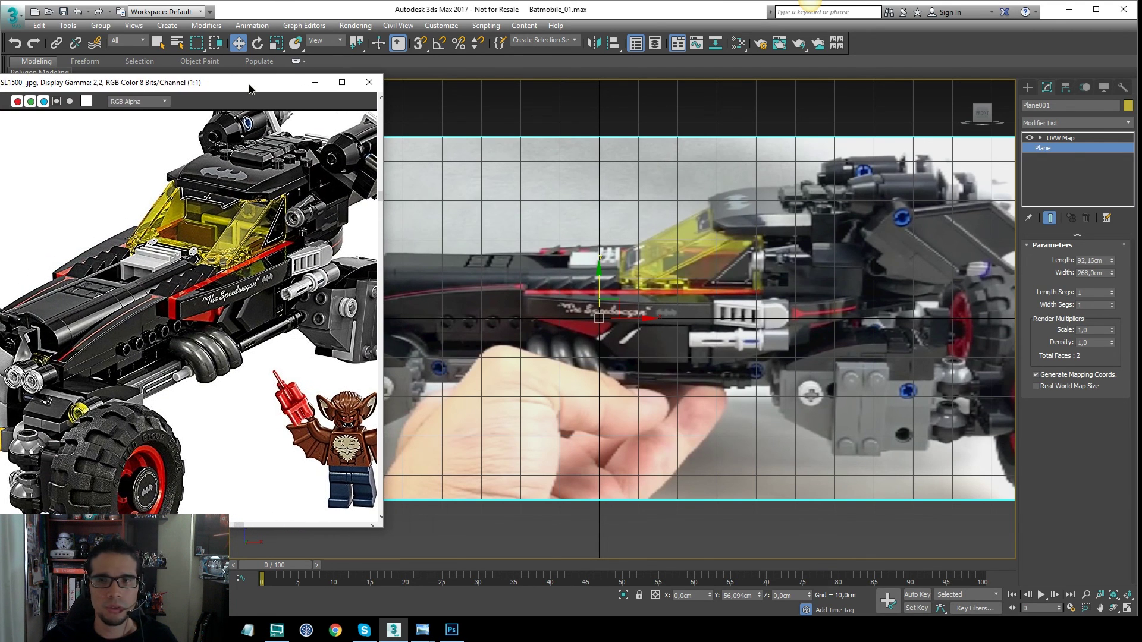
scroll(214, 206, up, 3)
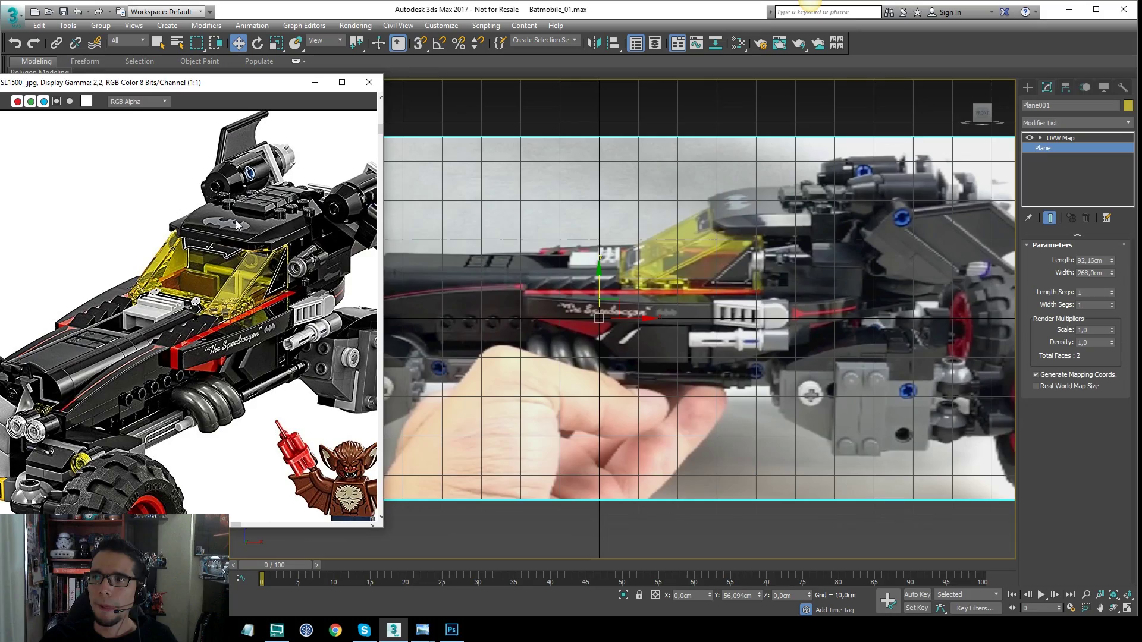
scroll(594, 267, down, 3)
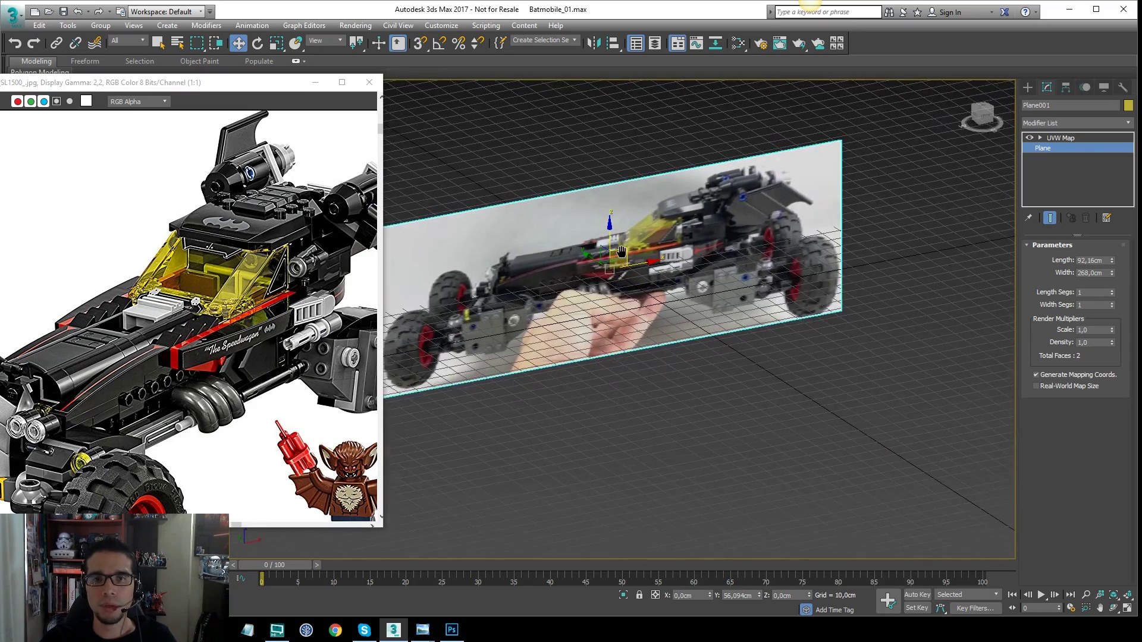